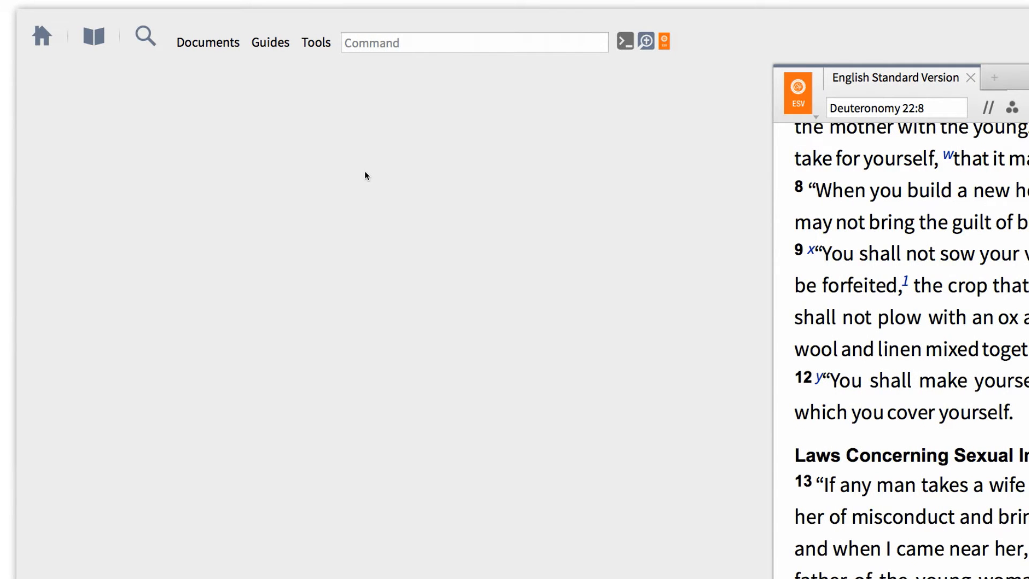
Step: Add a new style to the Labels palette from the Highlighting tool
click(325, 46)
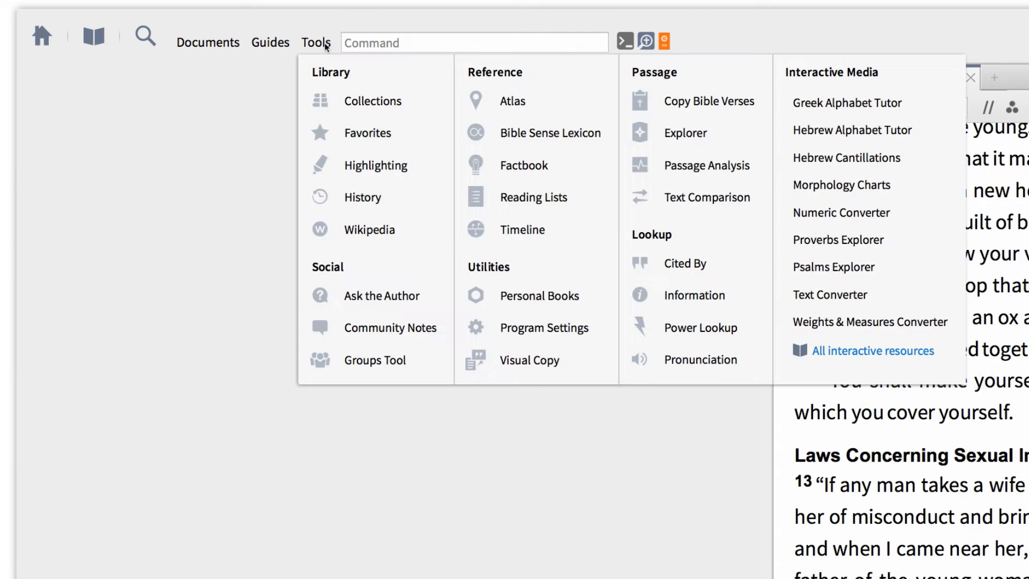
click(394, 167)
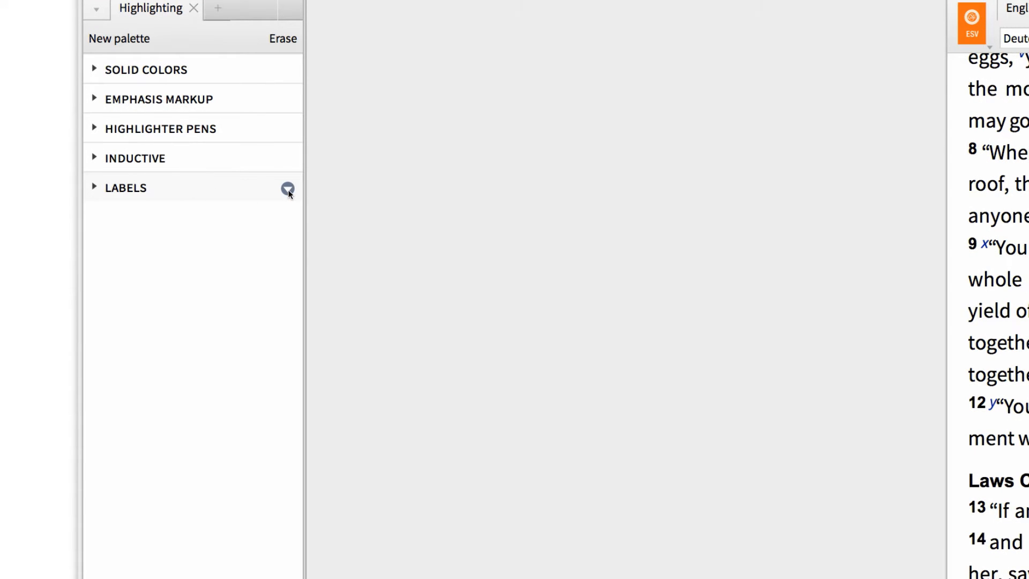
click(287, 191)
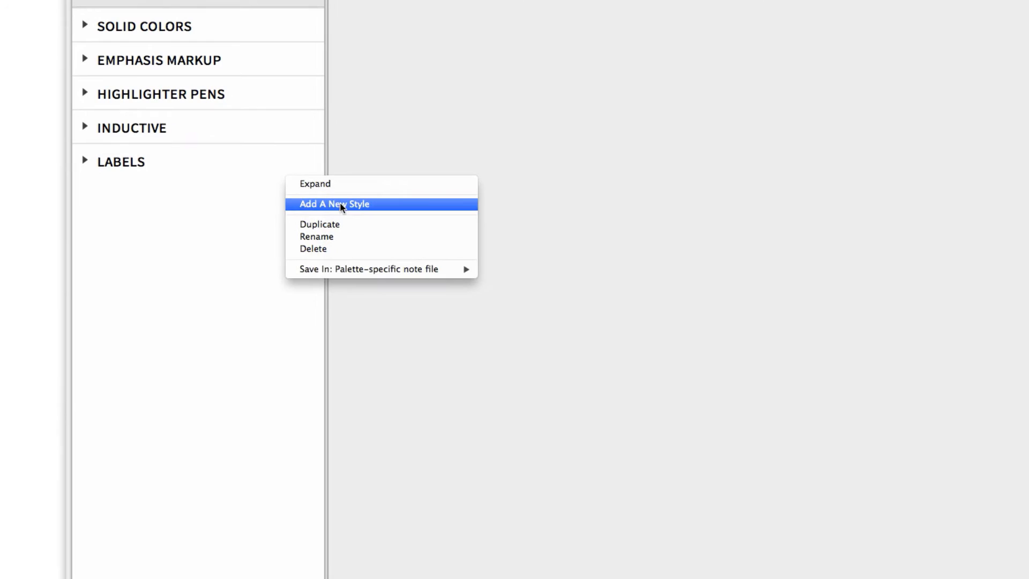
click(342, 204)
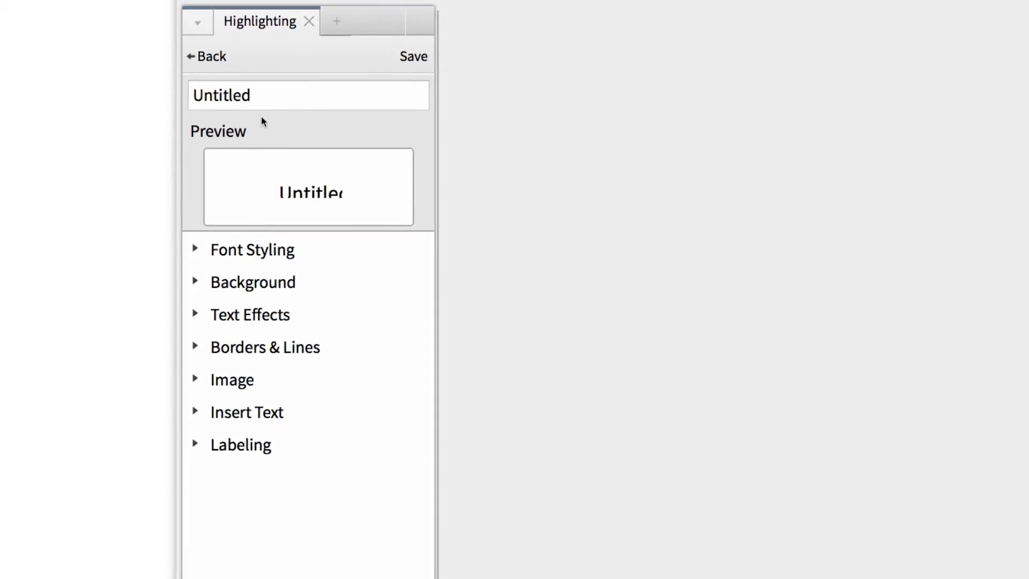
Step: Name the style Statute and insert a 'Statute' capsule before highlighted text
click(283, 119)
text(Sta)
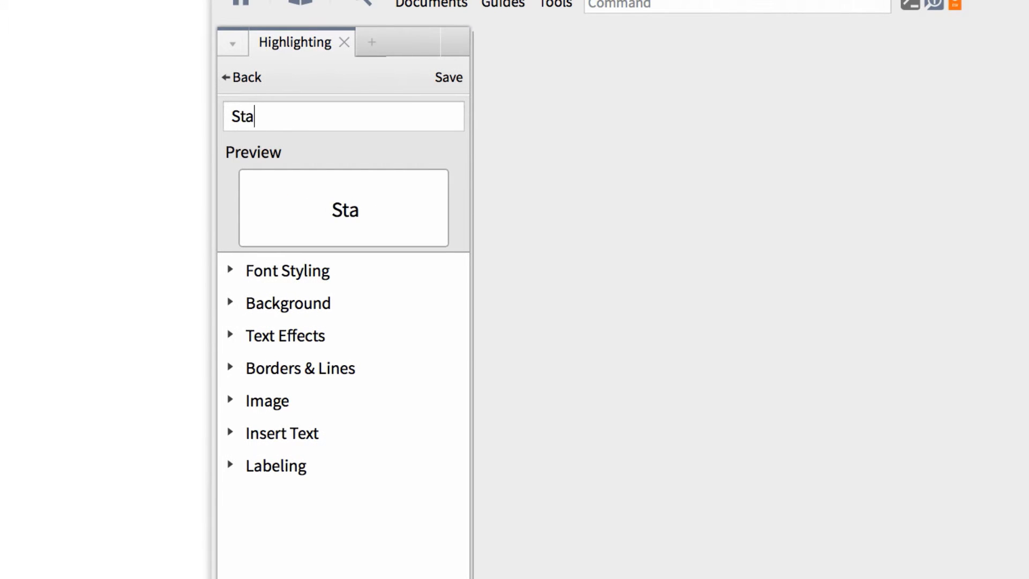
text(tute)
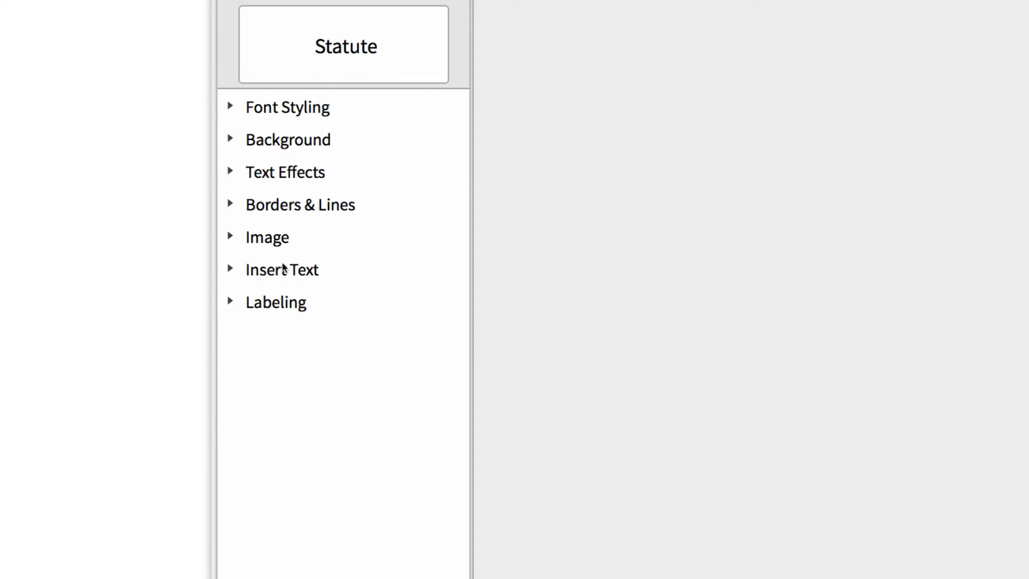
click(283, 269)
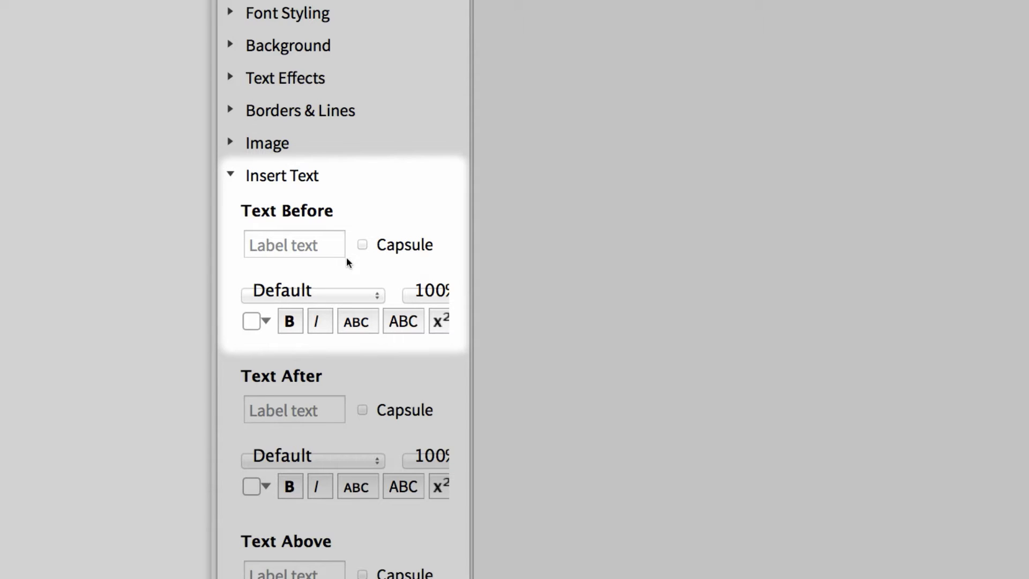
click(363, 246)
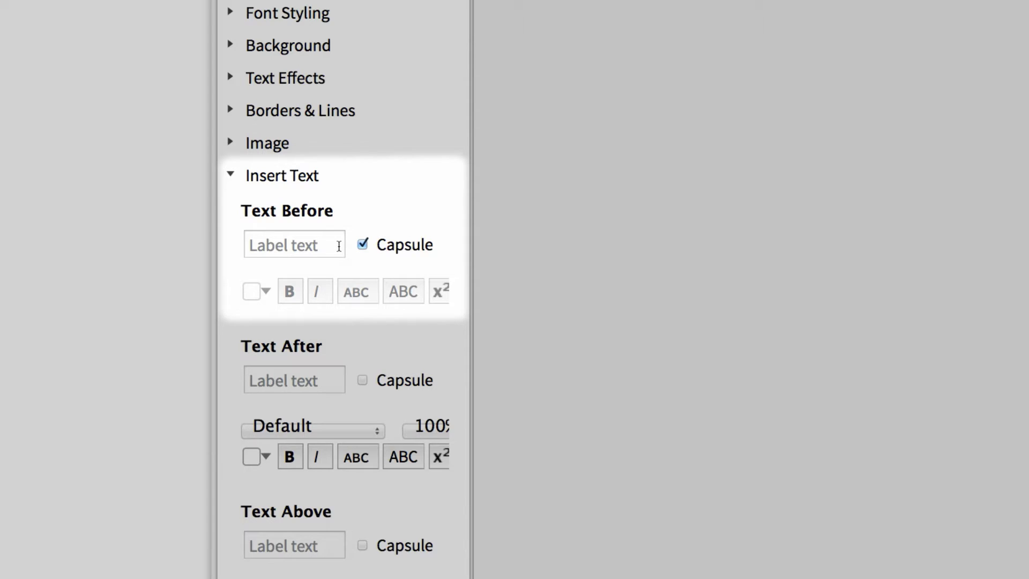
click(309, 245)
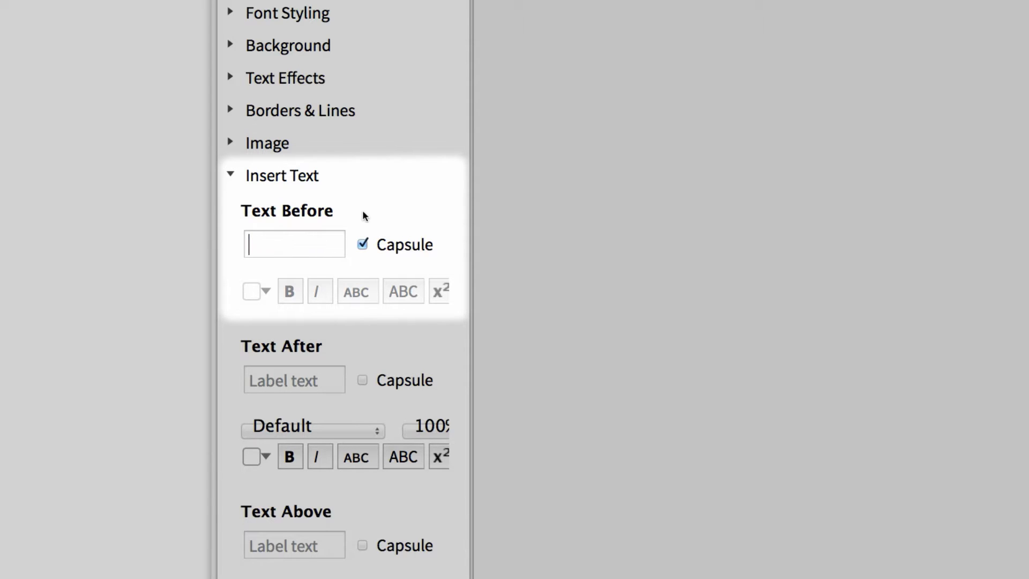
text(Stat)
text(ute)
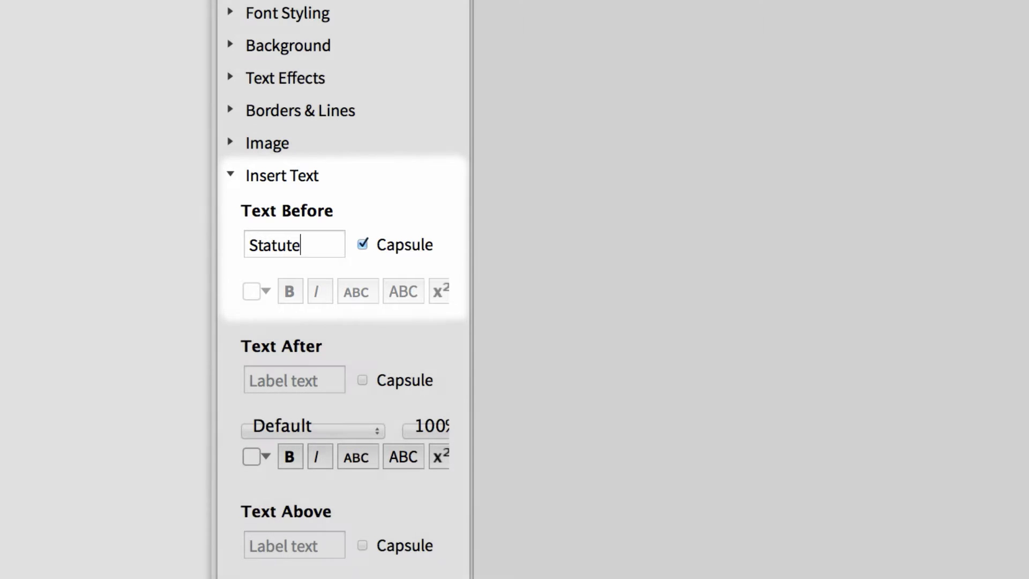
Step: Make the style apply a Statute label prompting for a numeric Decalogue attribute
click(230, 176)
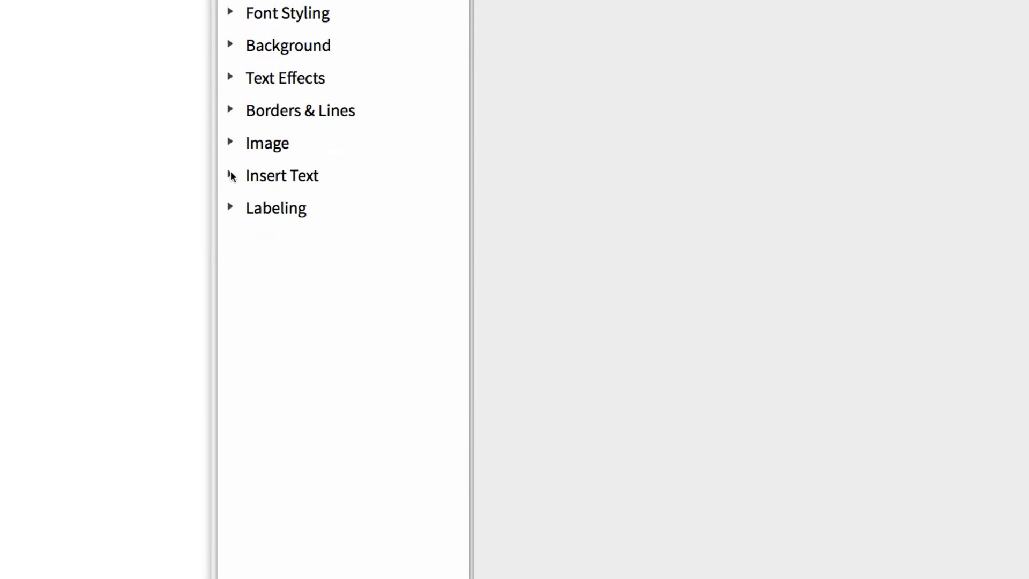
click(229, 208)
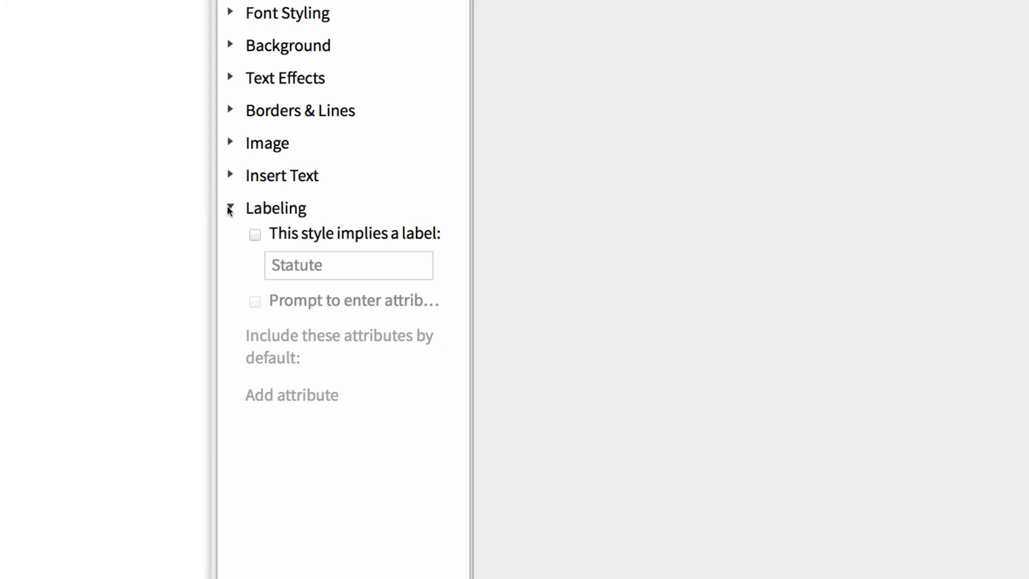
click(255, 234)
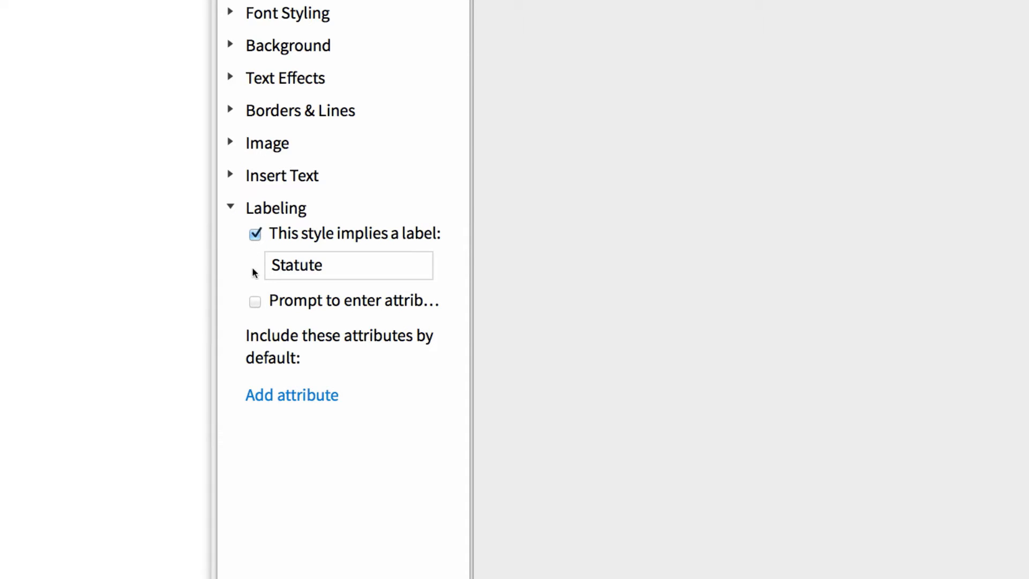
click(255, 301)
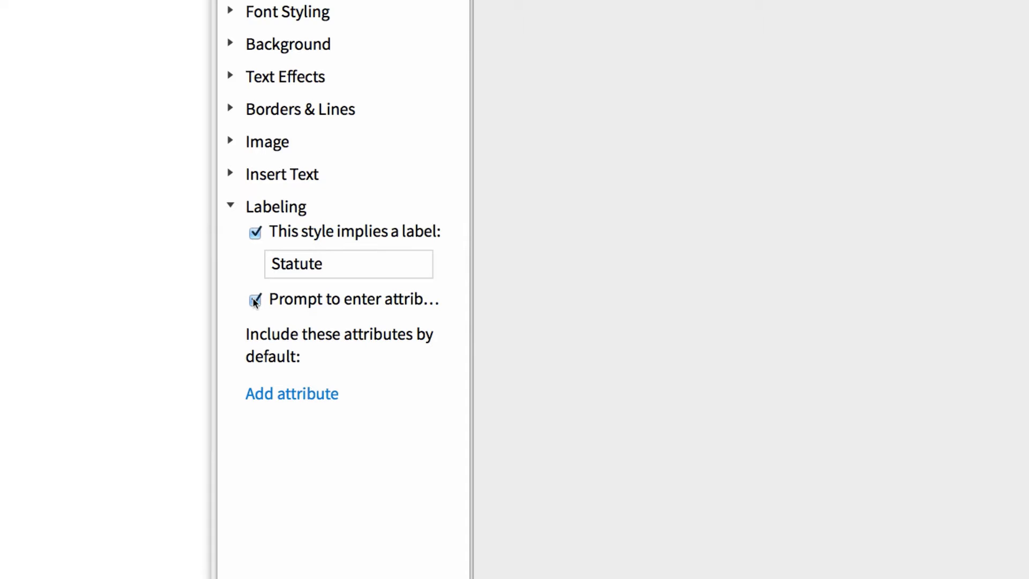
scroll(255, 298, down, 2)
scroll(297, 315, down, 1)
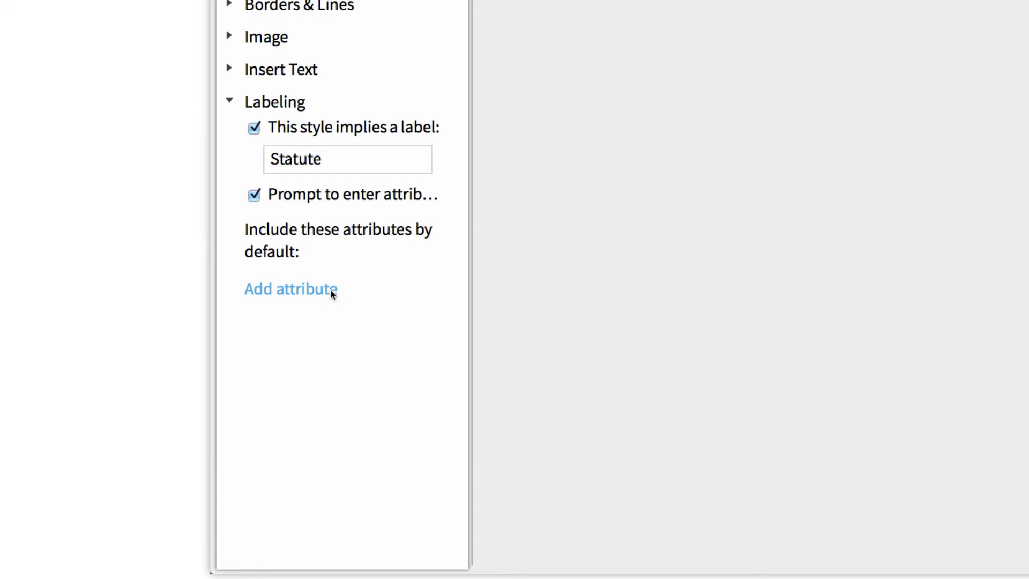
click(330, 289)
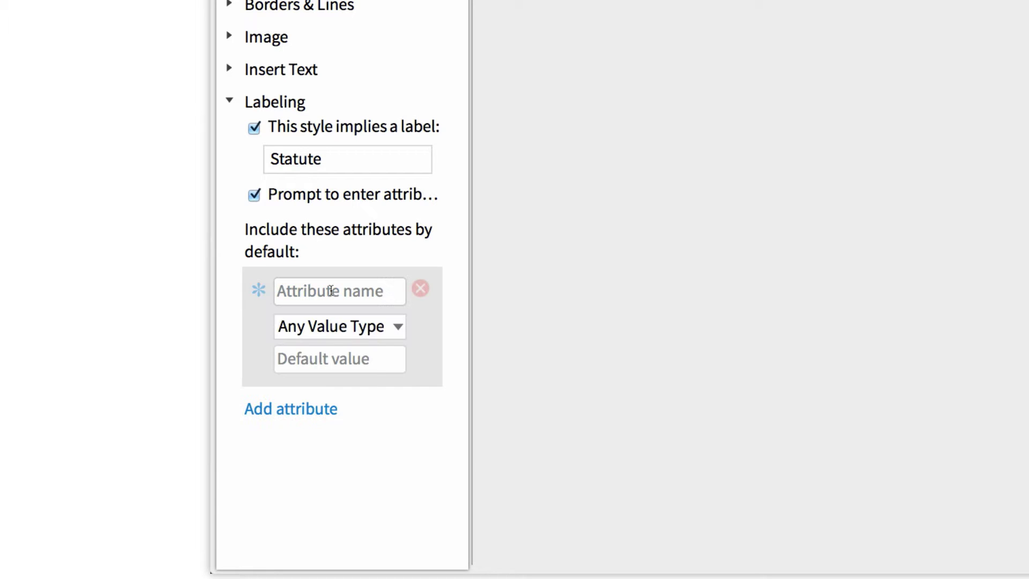
click(378, 292)
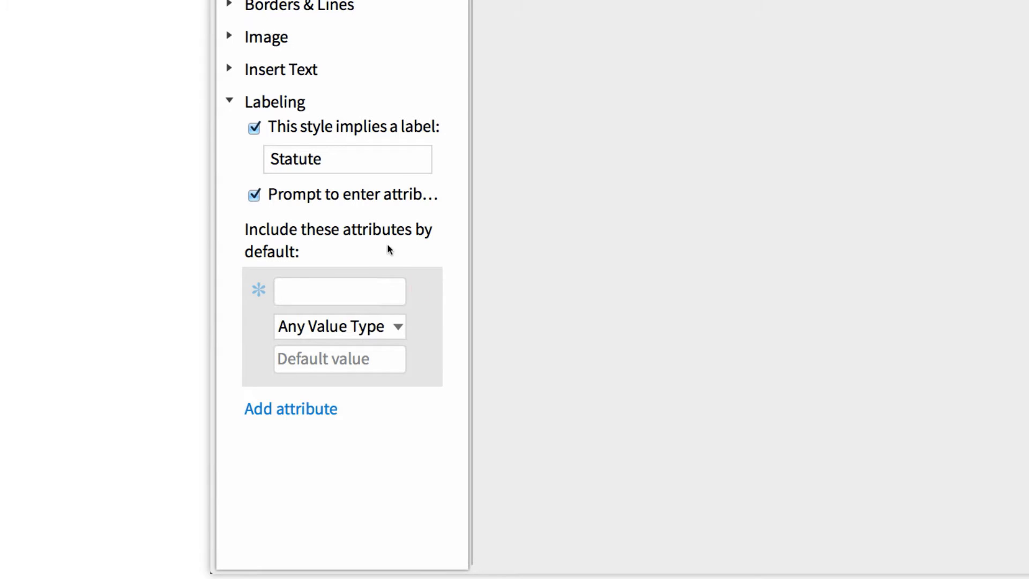
text(De)
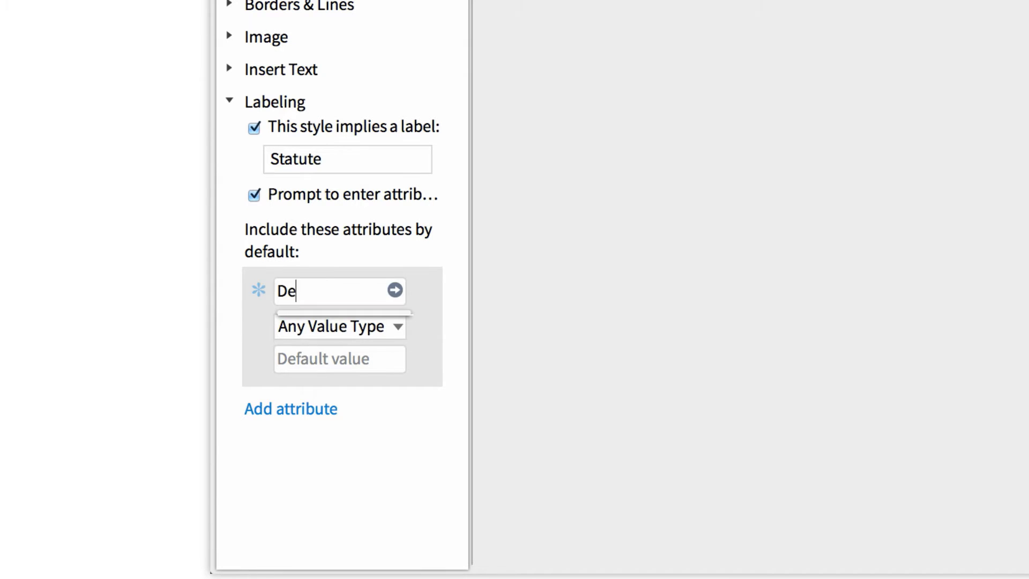
text(colo)
key(BackSpace)
key(BackSpace)
key(BackSpace)
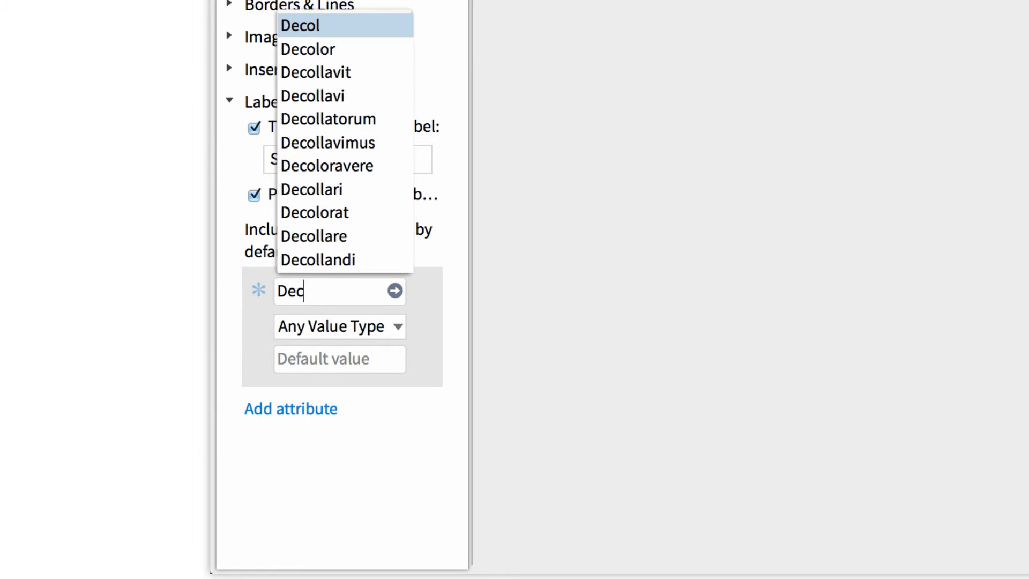
text(alogue)
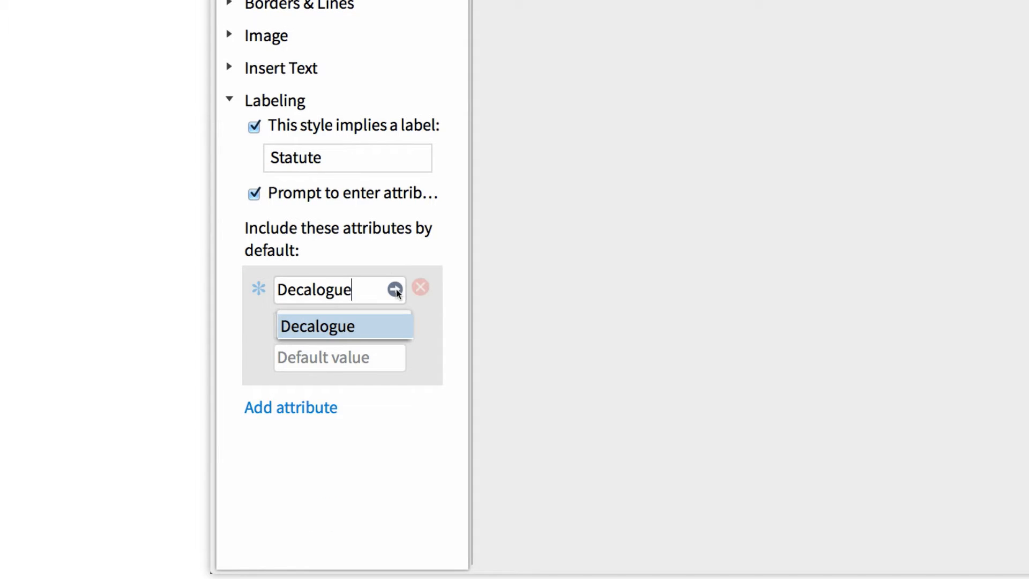
click(397, 329)
click(397, 328)
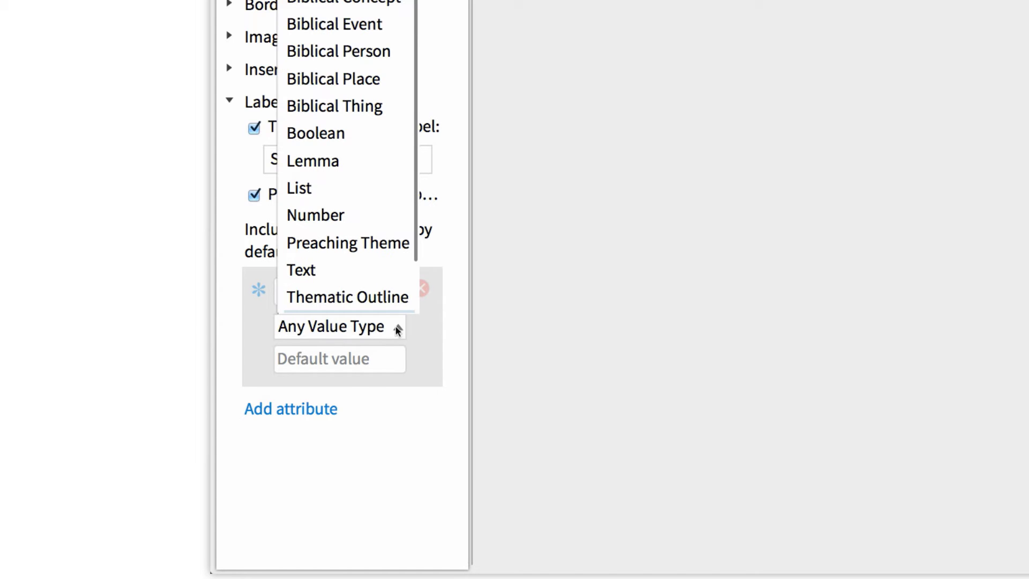
click(334, 215)
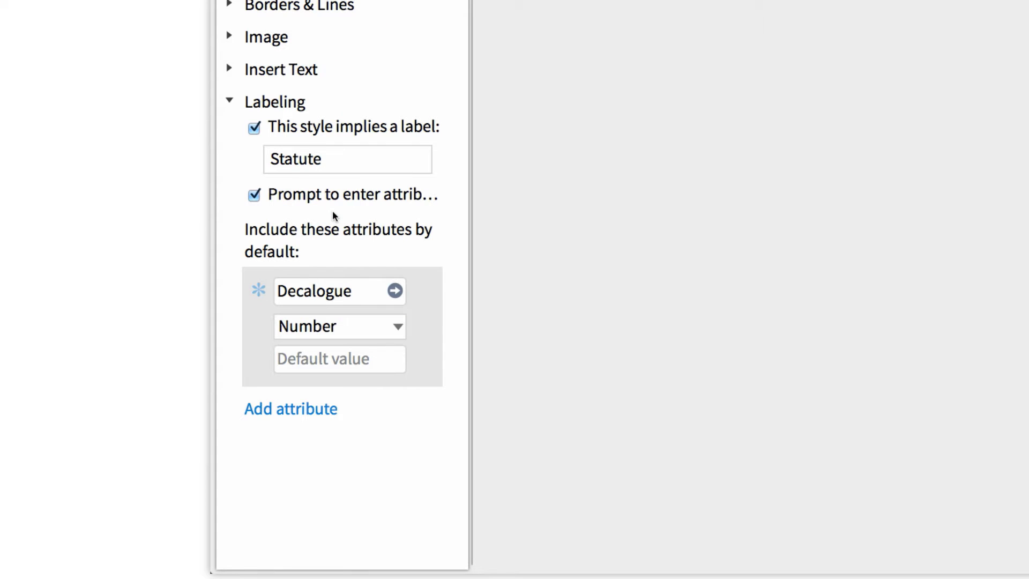
Step: Add a list-valued Type attribute with defaults apodictic; casuistic; cultic
click(322, 409)
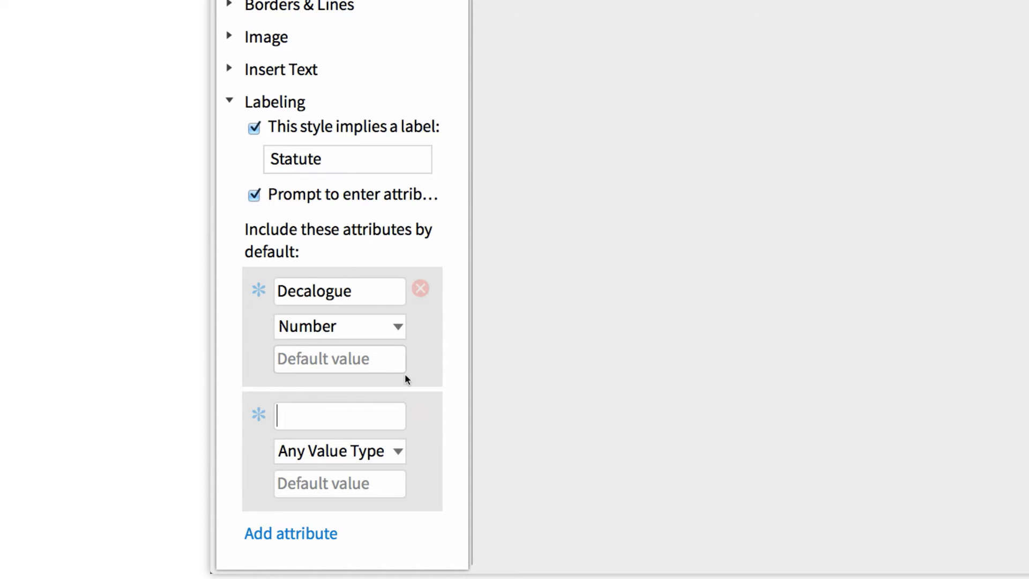
text(Type)
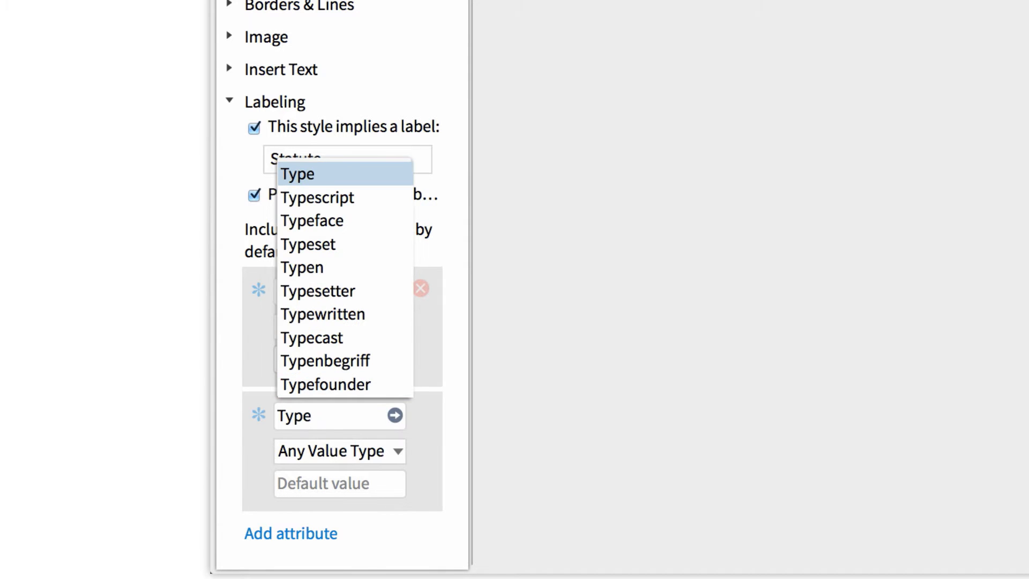
click(395, 415)
click(398, 451)
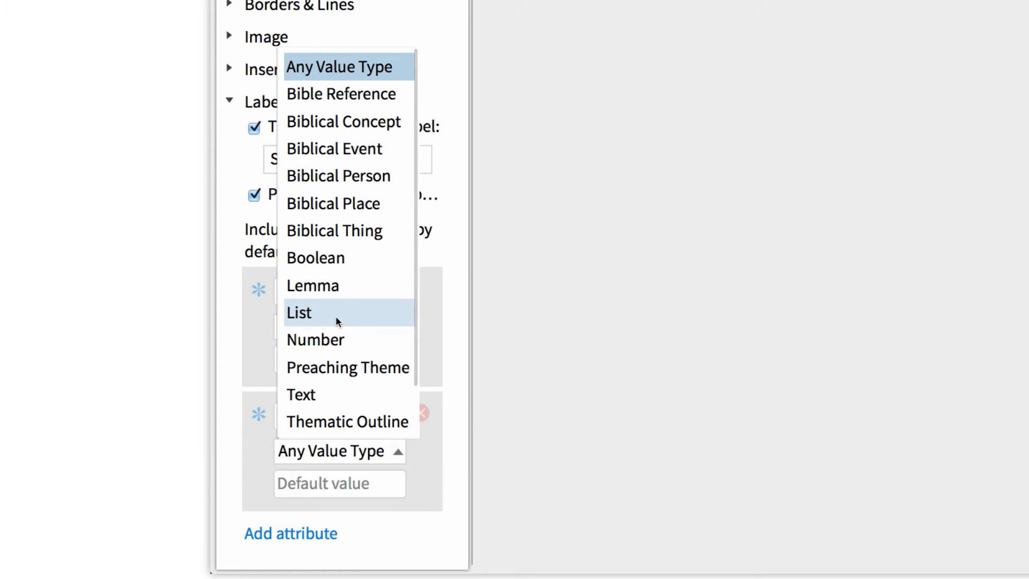
click(302, 314)
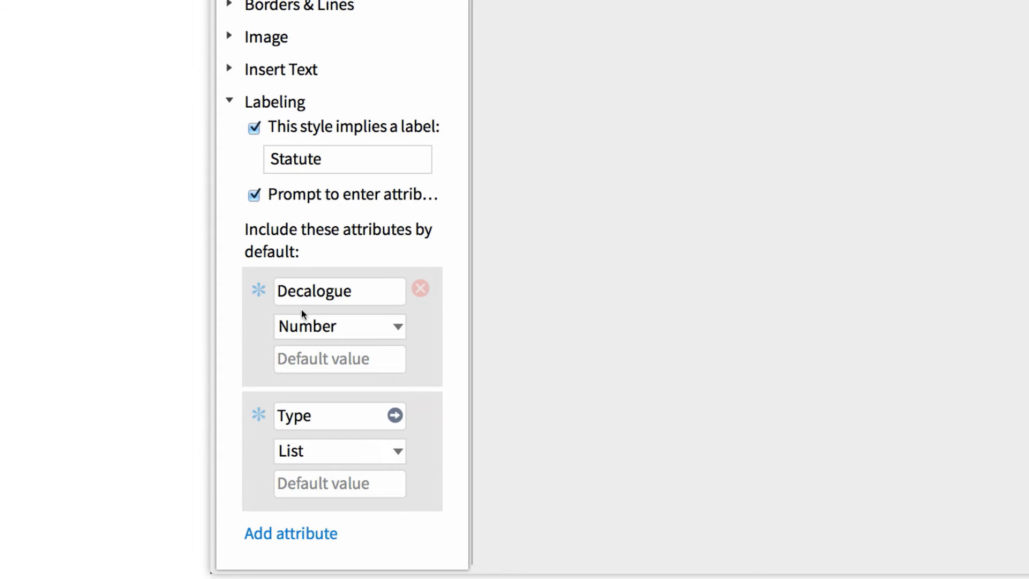
click(355, 481)
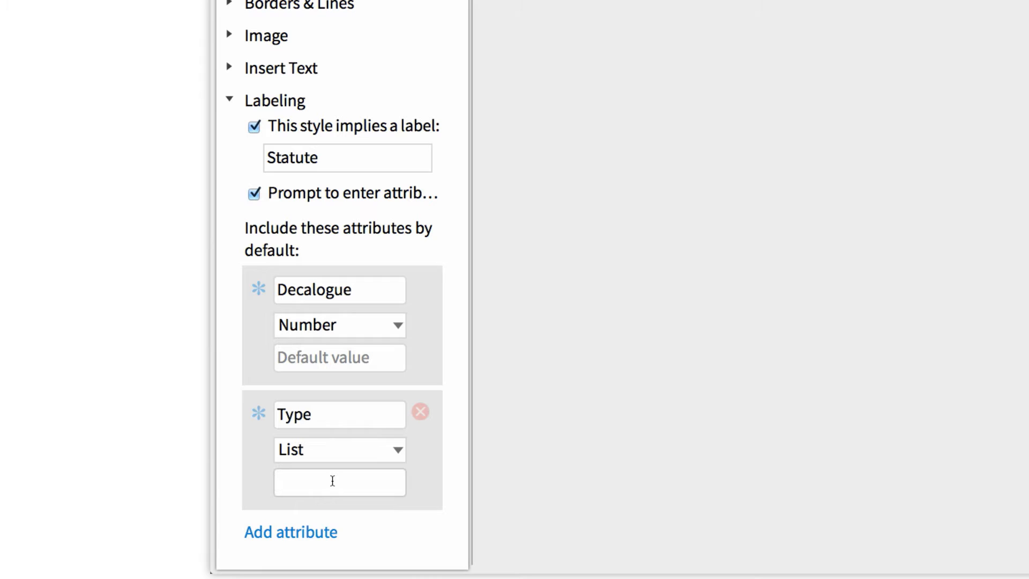
text(apodictic;casuistic)
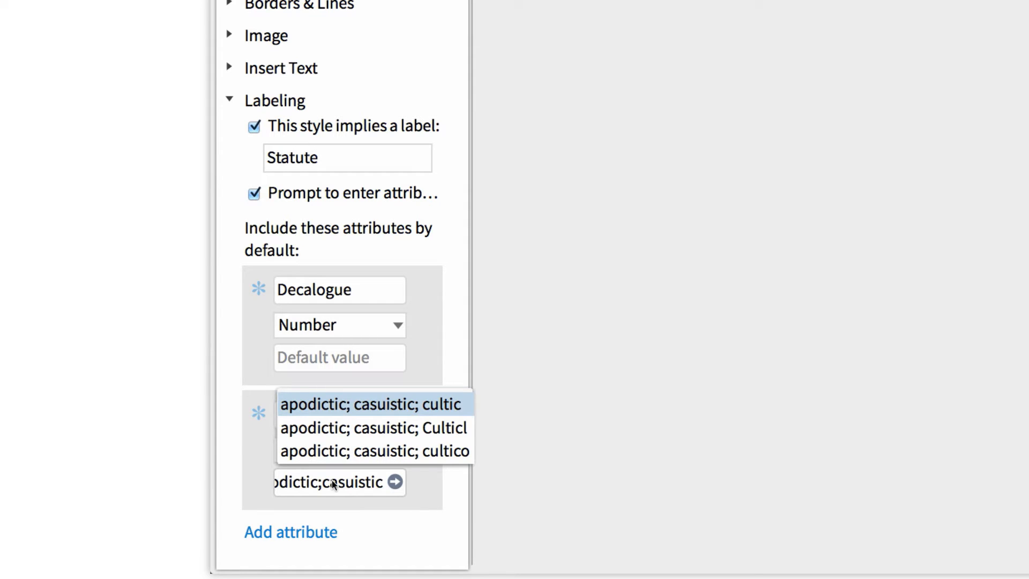
click(393, 481)
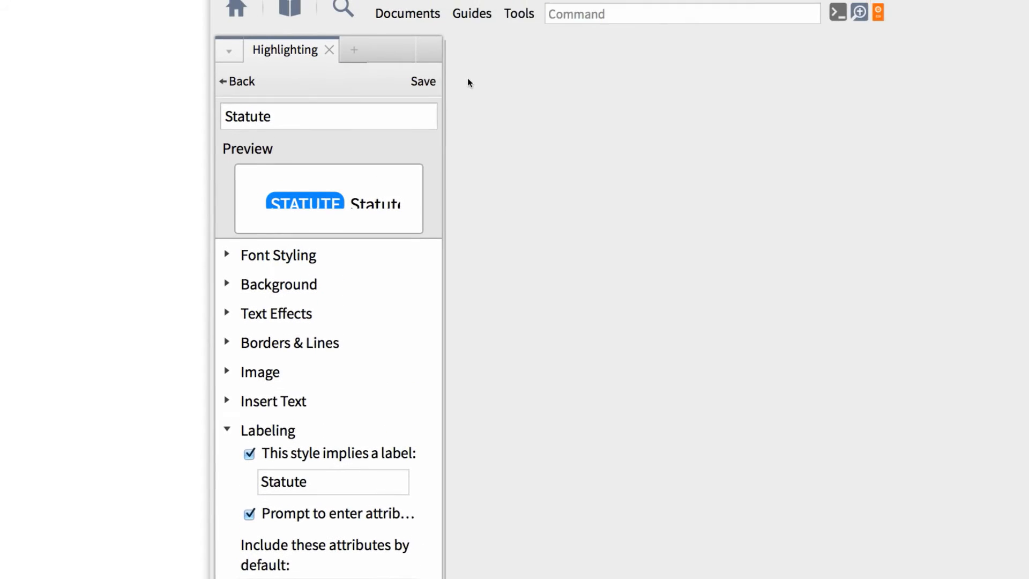
Step: Save the Statute style and assign S as the STATUTE label's shortcut key
click(424, 83)
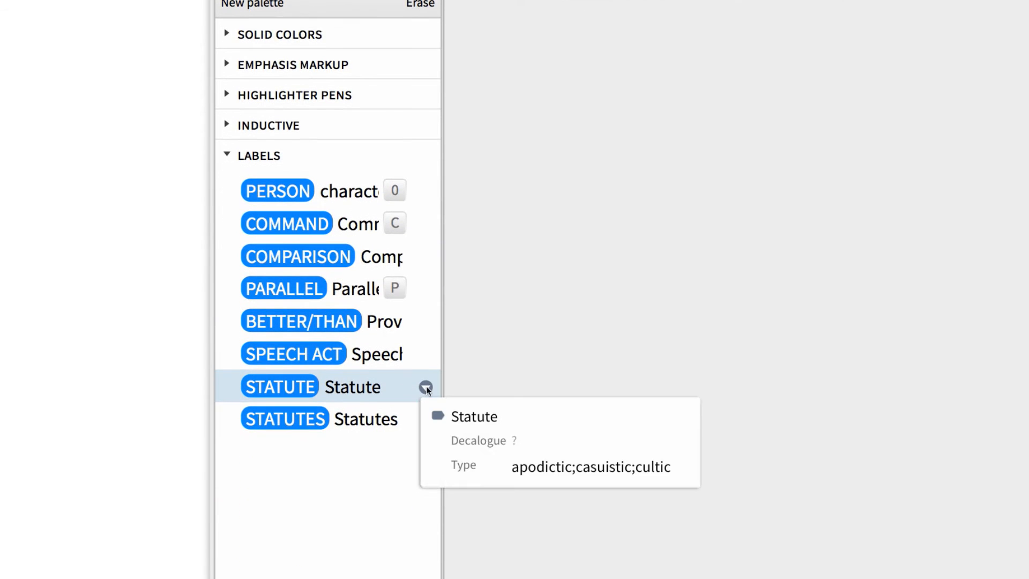
click(427, 388)
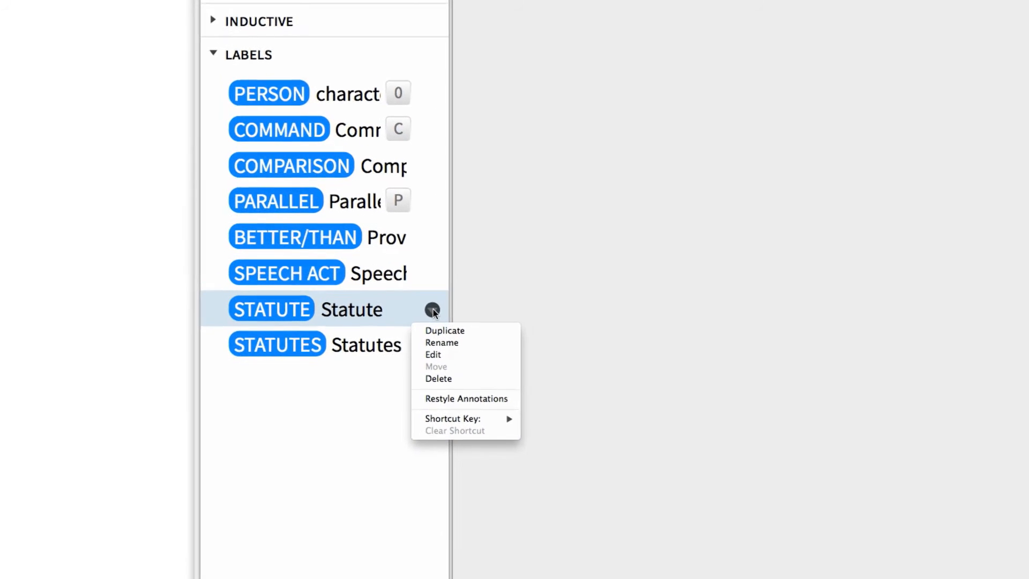
mouse_move(495, 209)
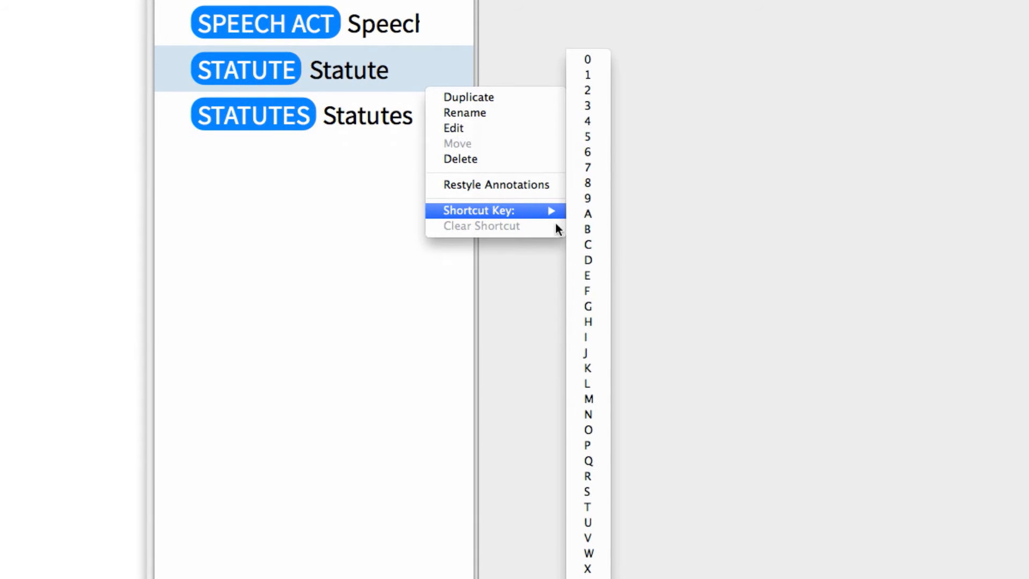
click(587, 496)
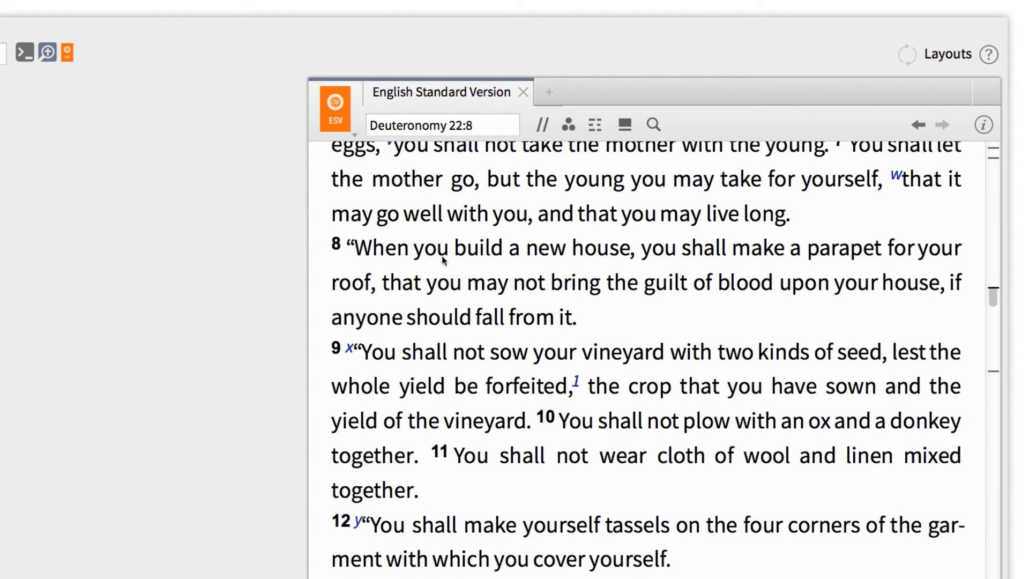
Step: Label verse 8 as a Statute with Decalogue 6 and Type casuistic
drag(348, 246, 587, 322)
key(ctrl+l)
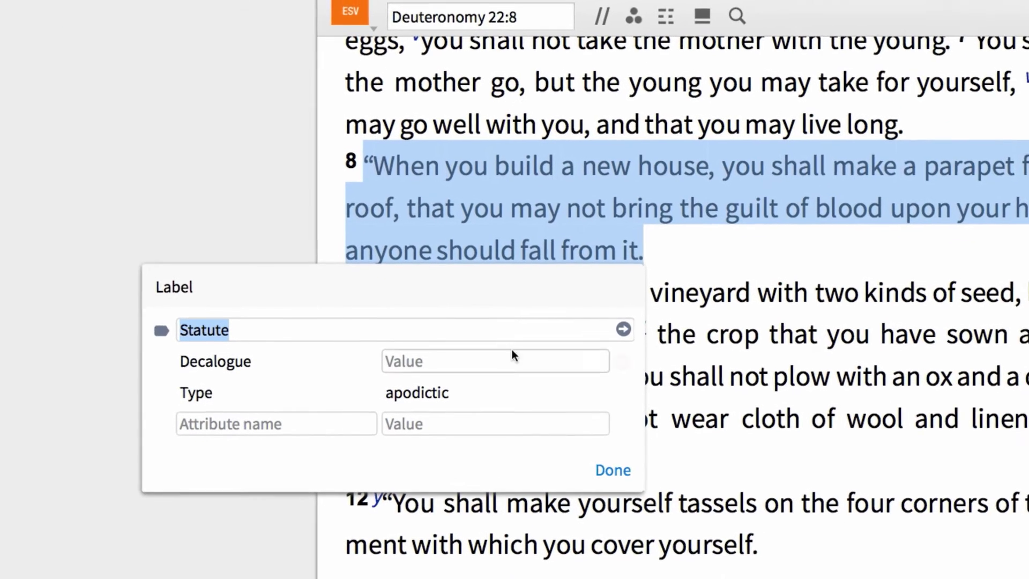
click(513, 360)
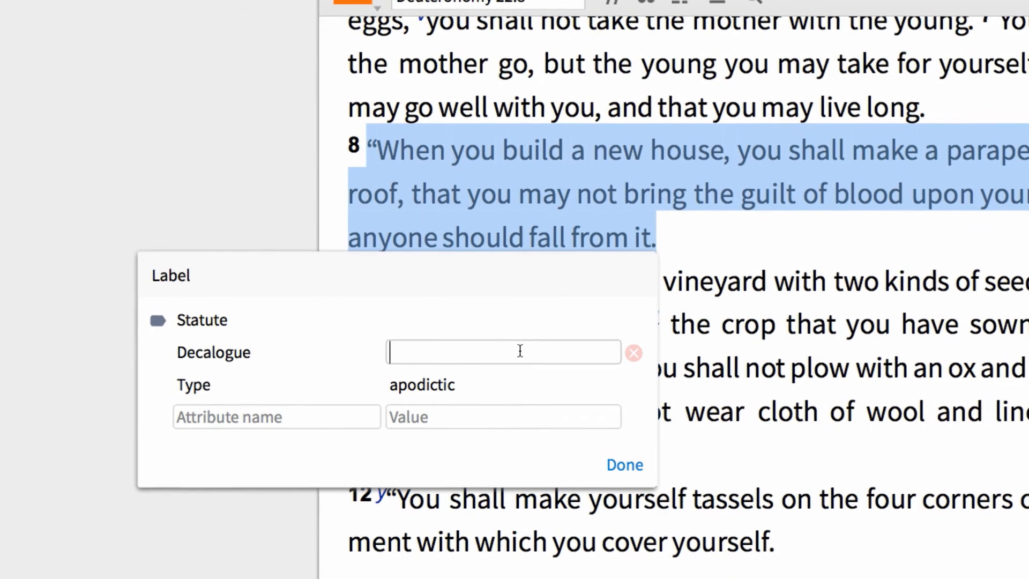
text(6)
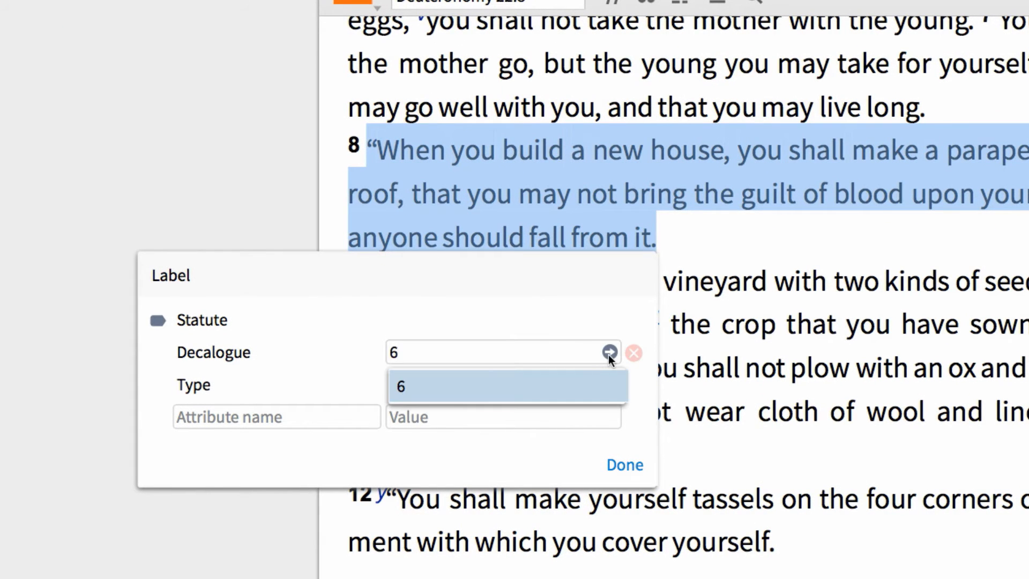
click(609, 353)
click(555, 385)
mouse_move(610, 385)
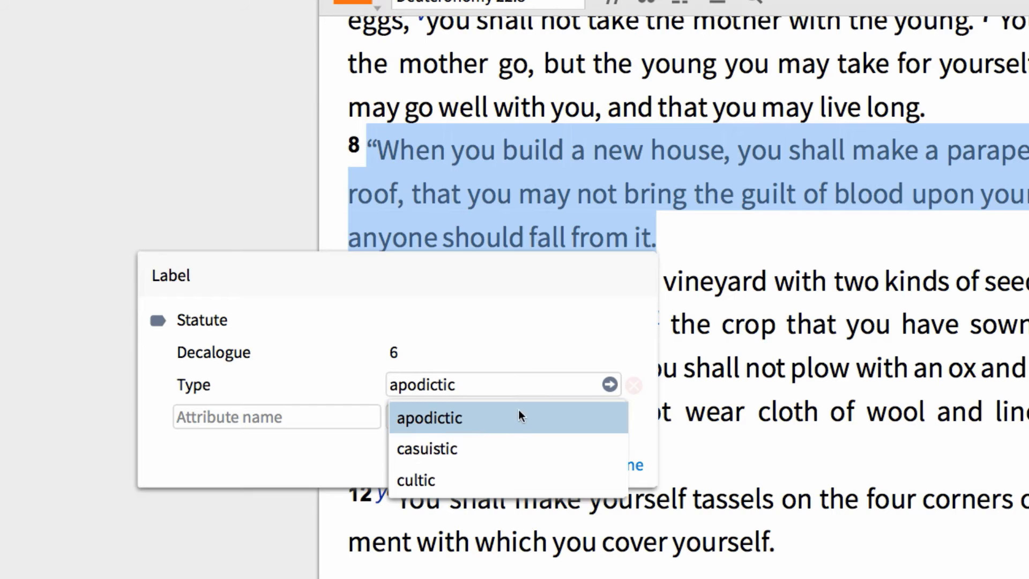
click(485, 447)
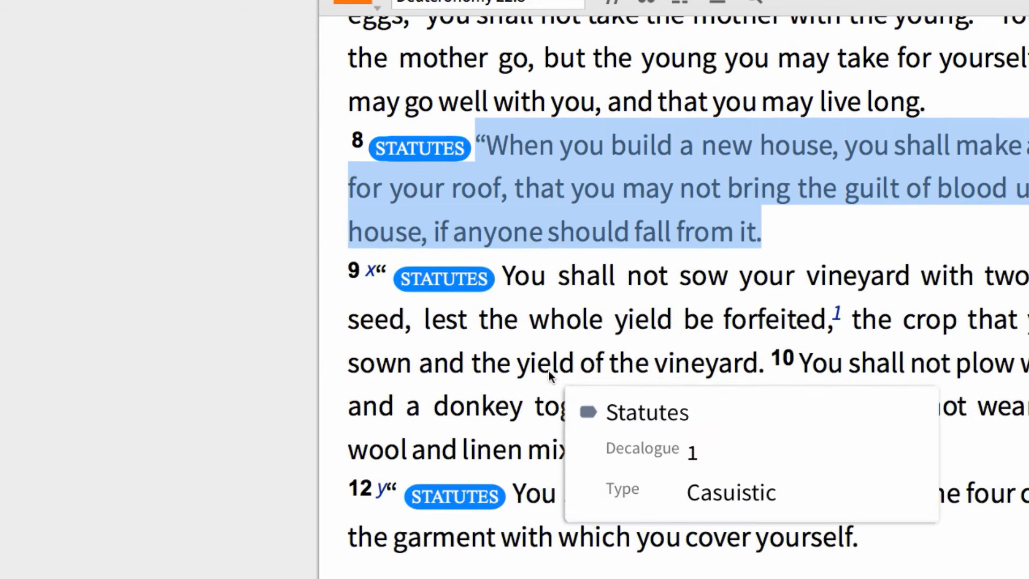
scroll(549, 371, down, 5)
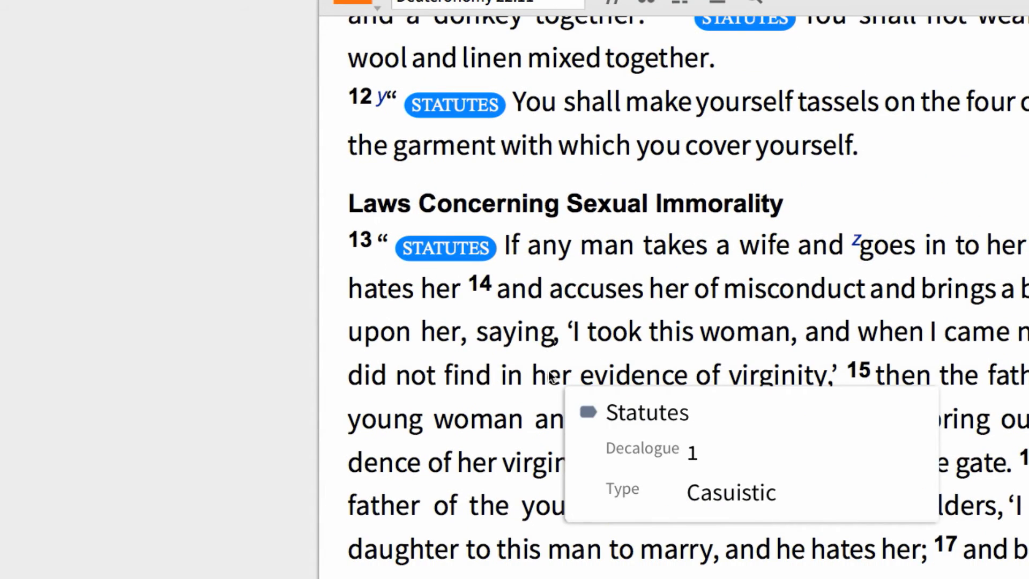
scroll(549, 370, down, 5)
scroll(549, 371, down, 4)
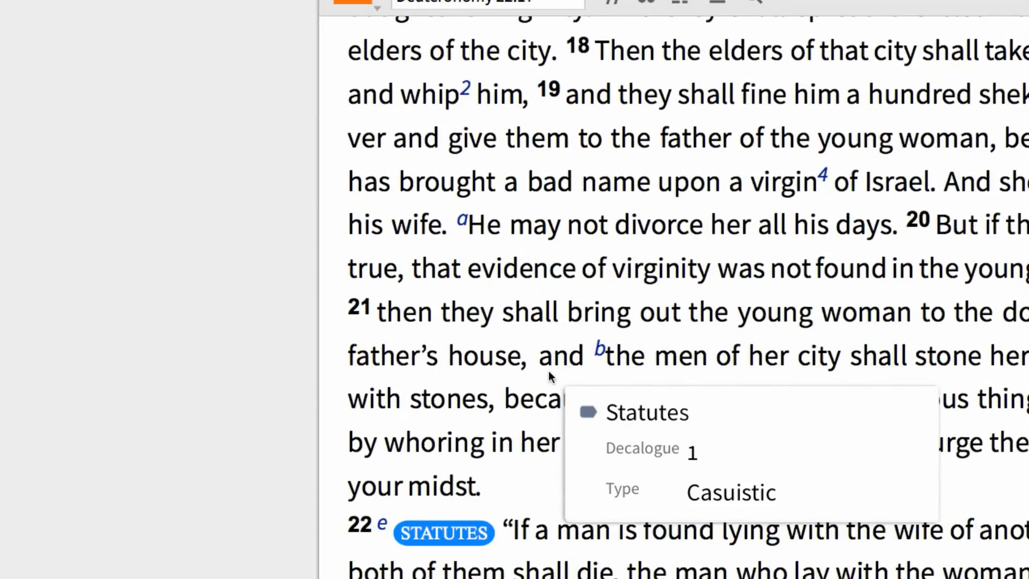
scroll(548, 371, down, 4)
scroll(549, 371, down, 3)
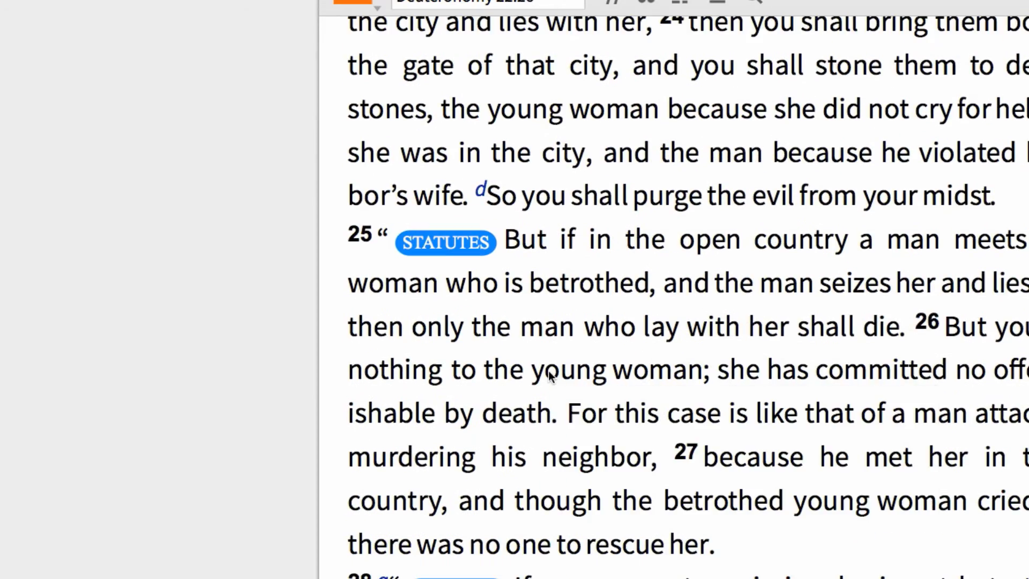
scroll(548, 371, down, 2)
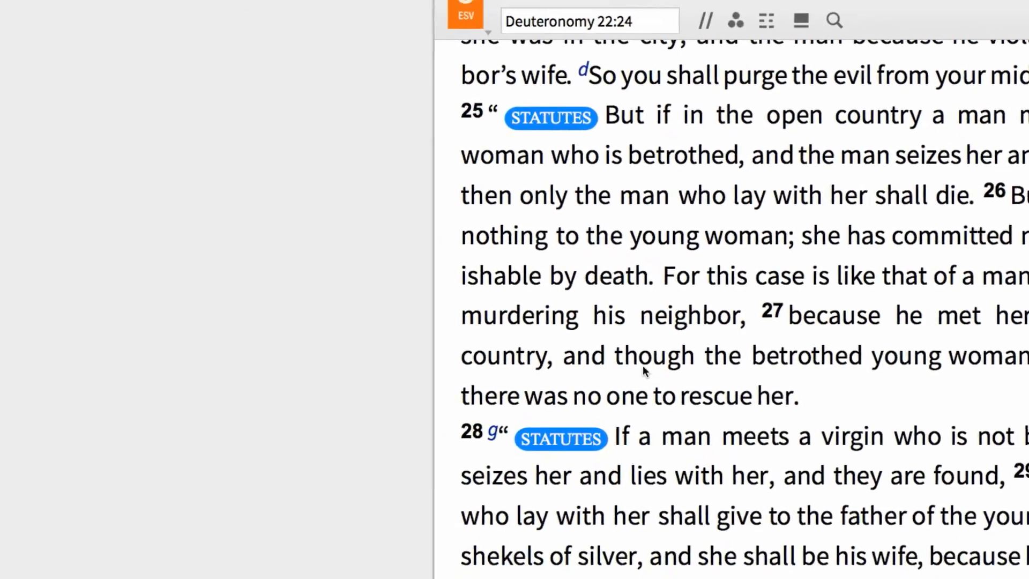
Step: Start a new Bible search limited to Deuteronomy
click(141, 40)
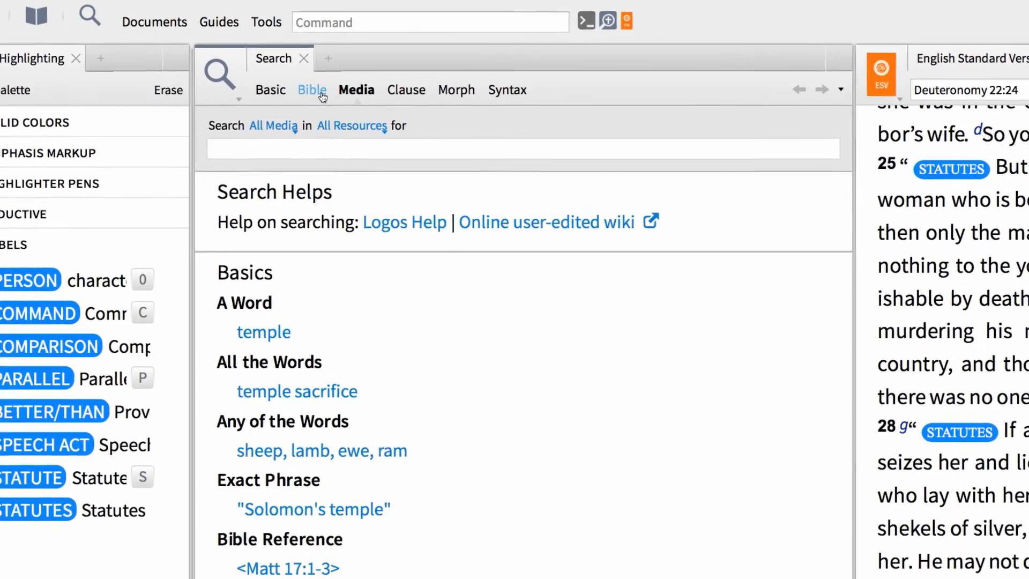
click(340, 106)
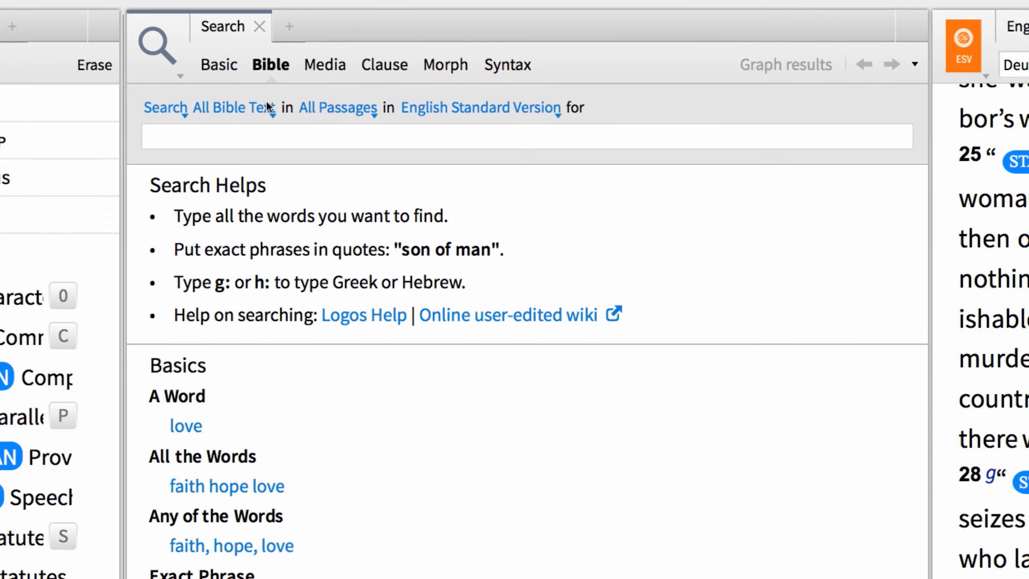
click(339, 109)
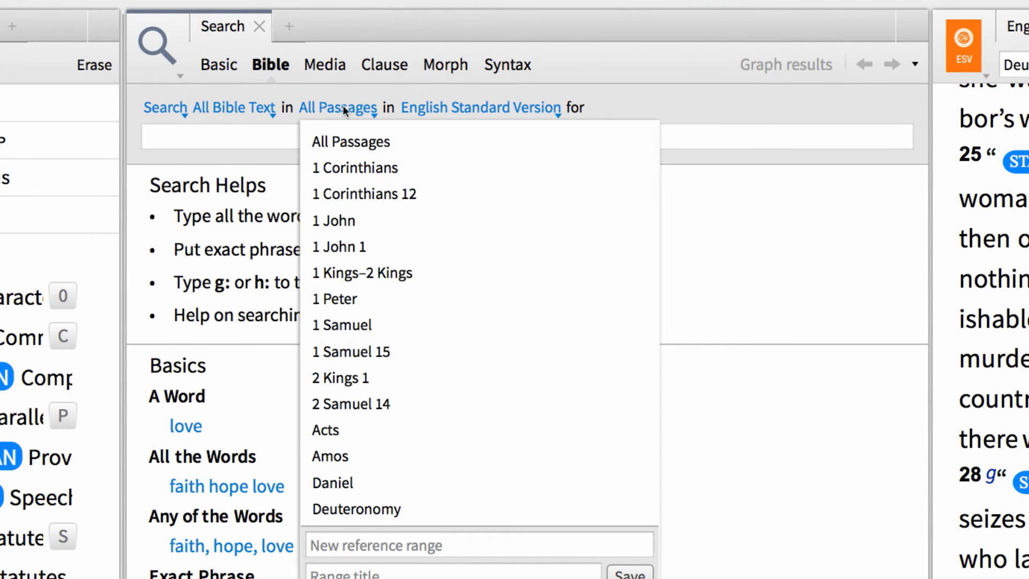
click(400, 509)
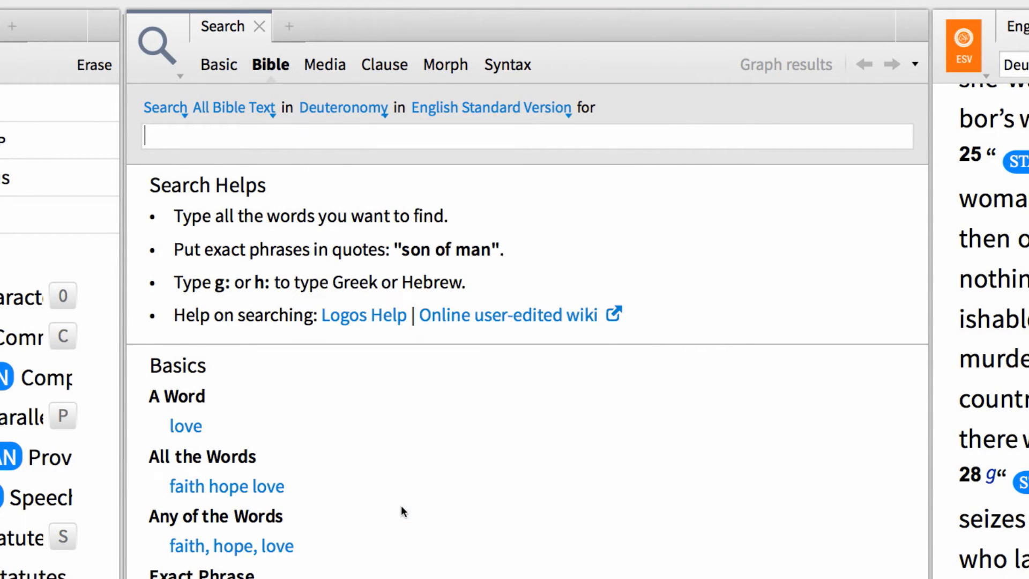
Step: Restrict the search scope to text carrying the Statutes label
click(248, 110)
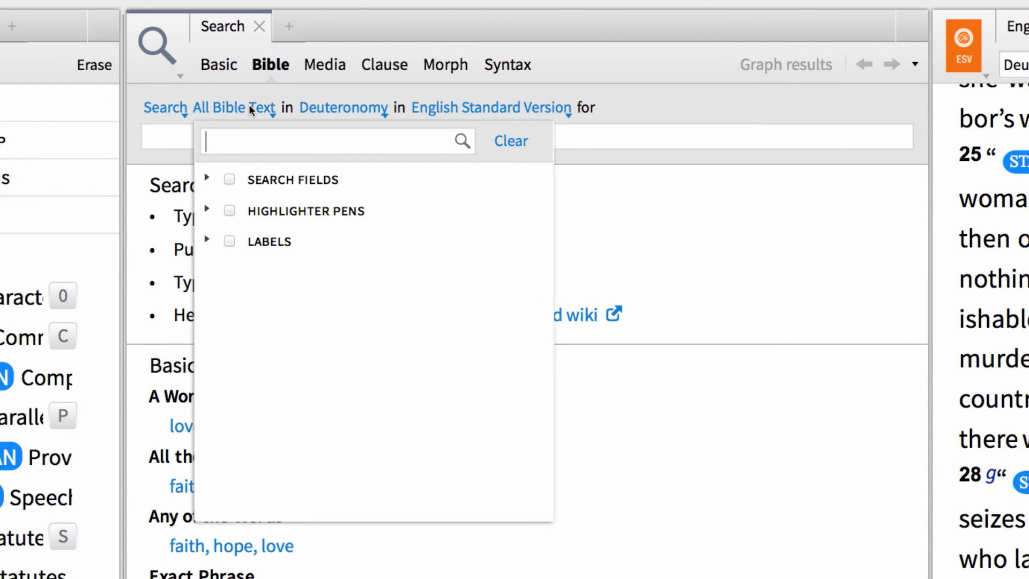
click(206, 239)
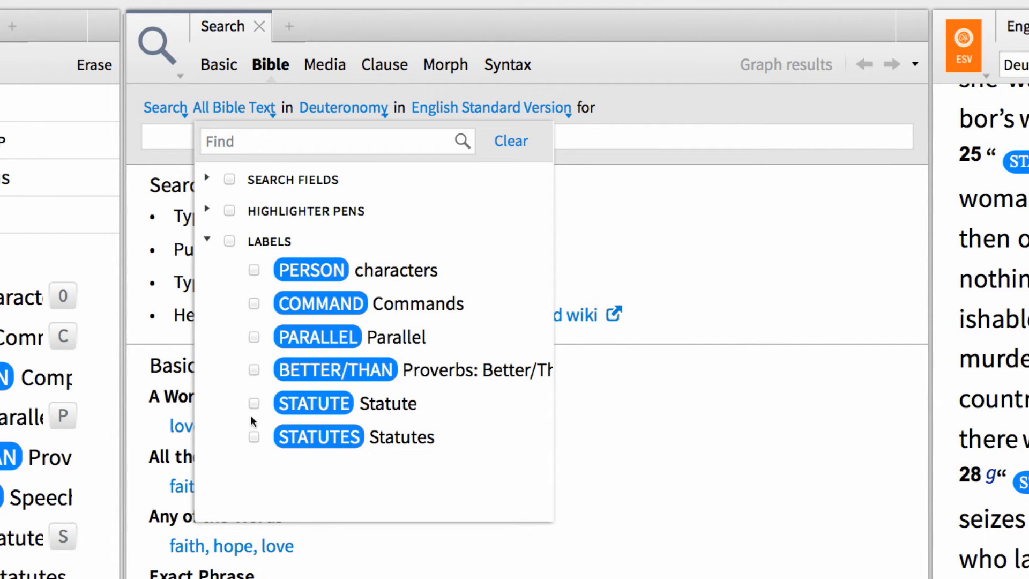
click(254, 438)
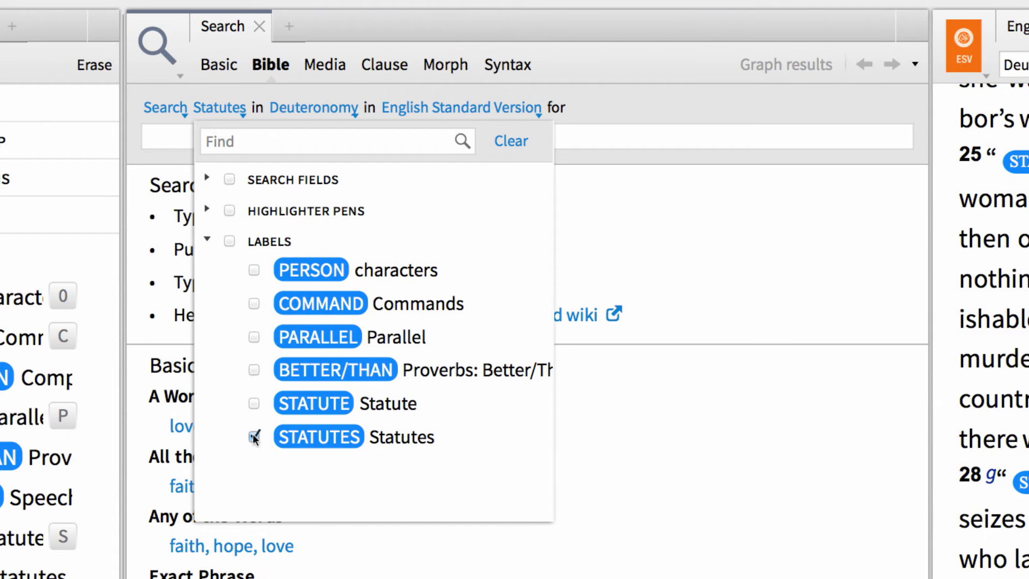
click(207, 239)
click(168, 131)
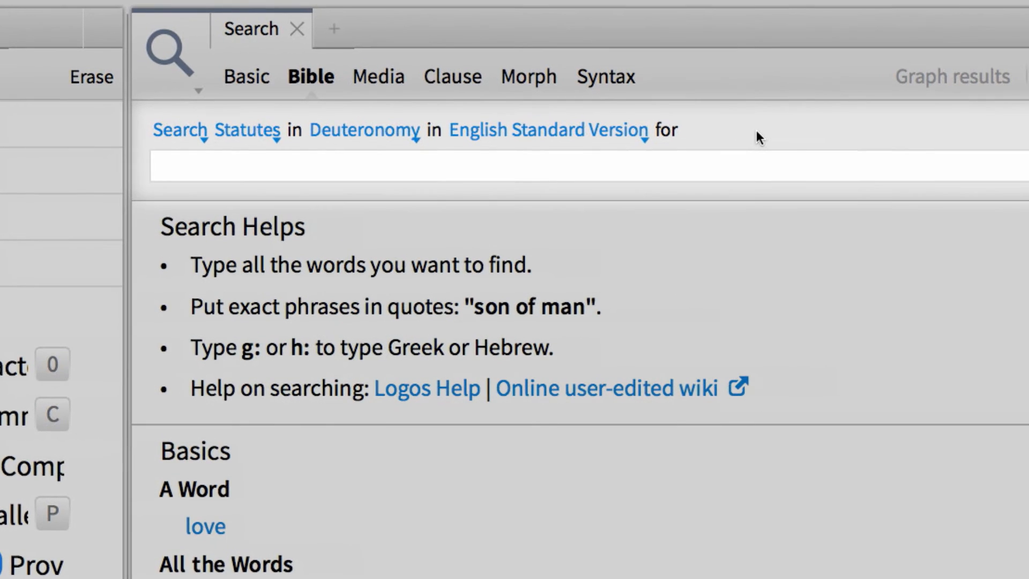
text(Label Statut)
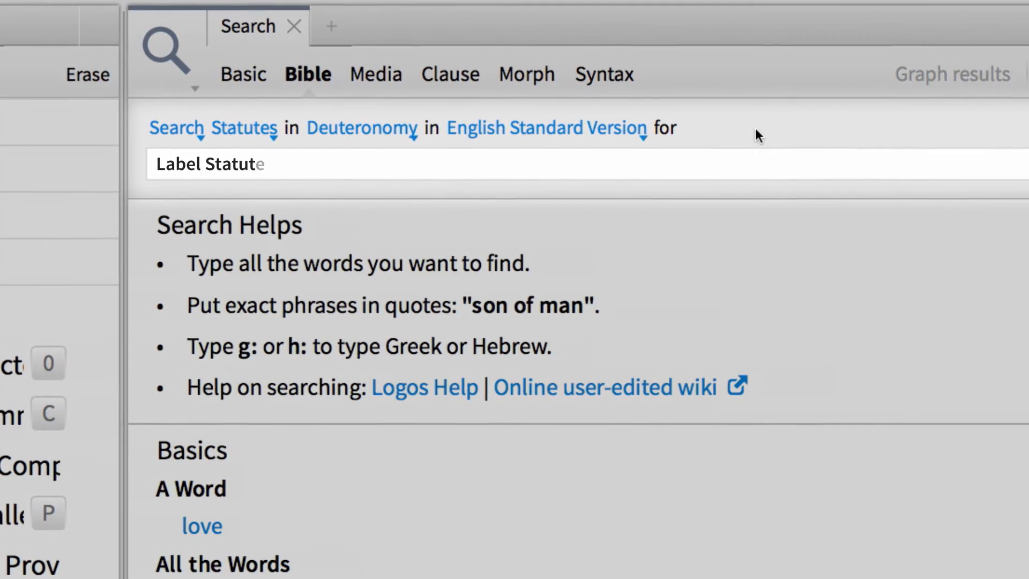
text(es WHE)
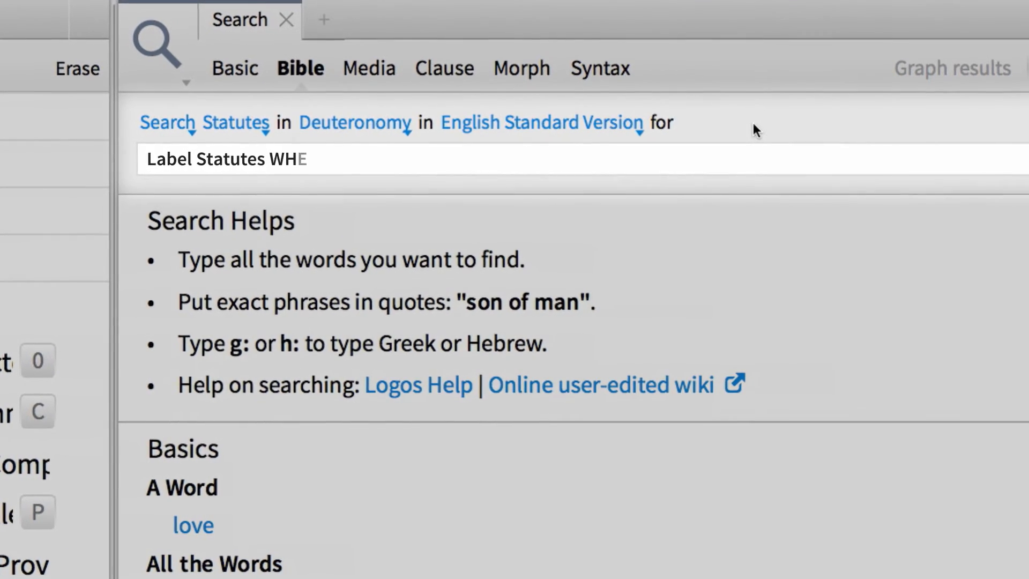
text(RE)
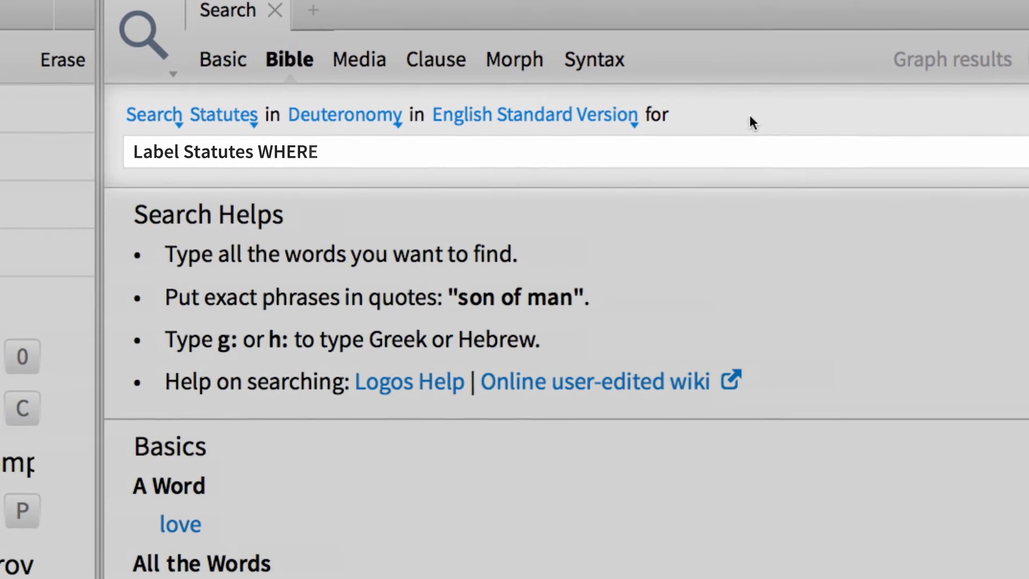
text( Type)
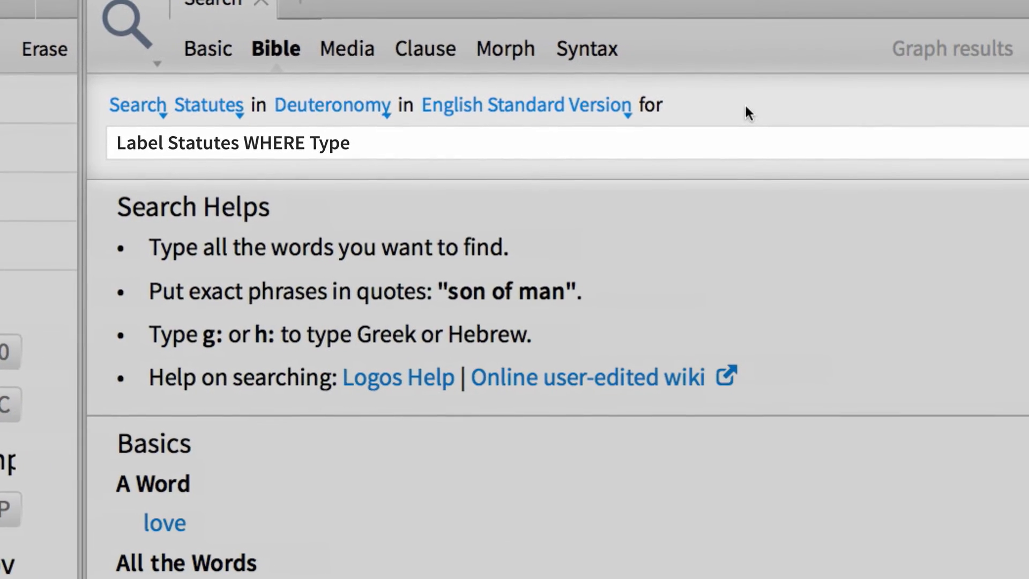
text( =)
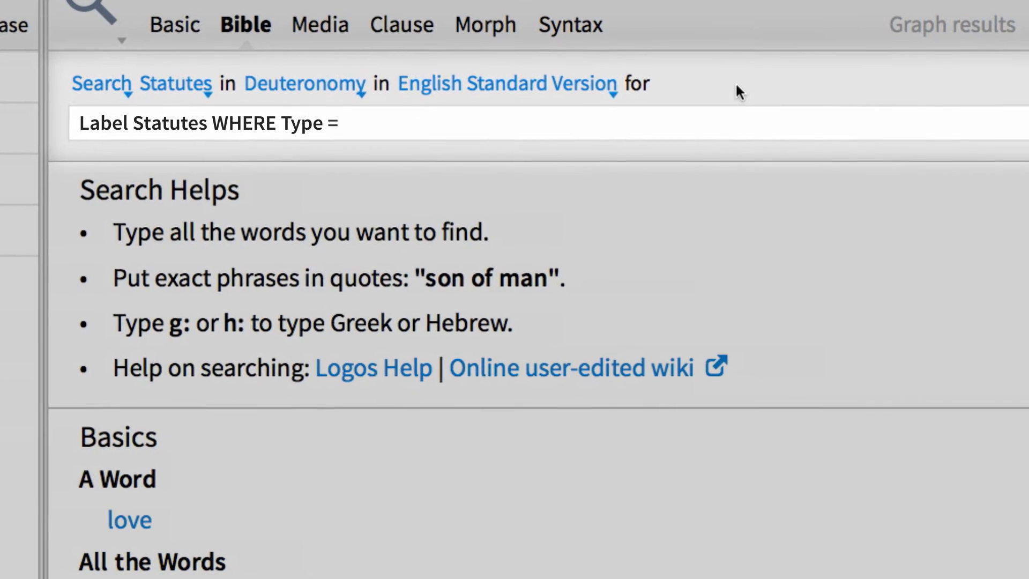
text( "Casuistic")
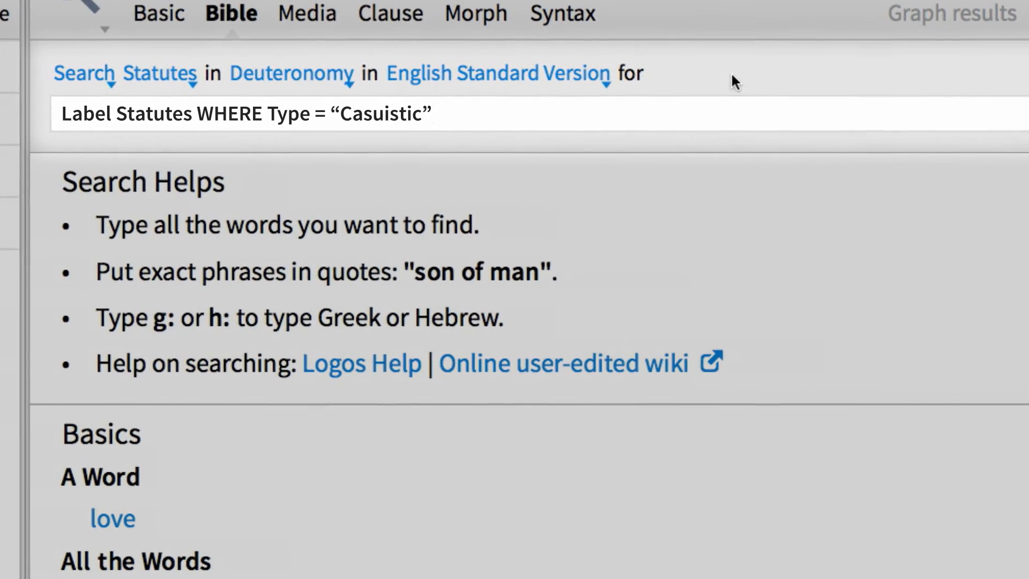
Step: Run the query {Label Statutes WHERE Type = "Casuistic"}, returning 11 verses
key(Home)
text({)
key(End)
text(})
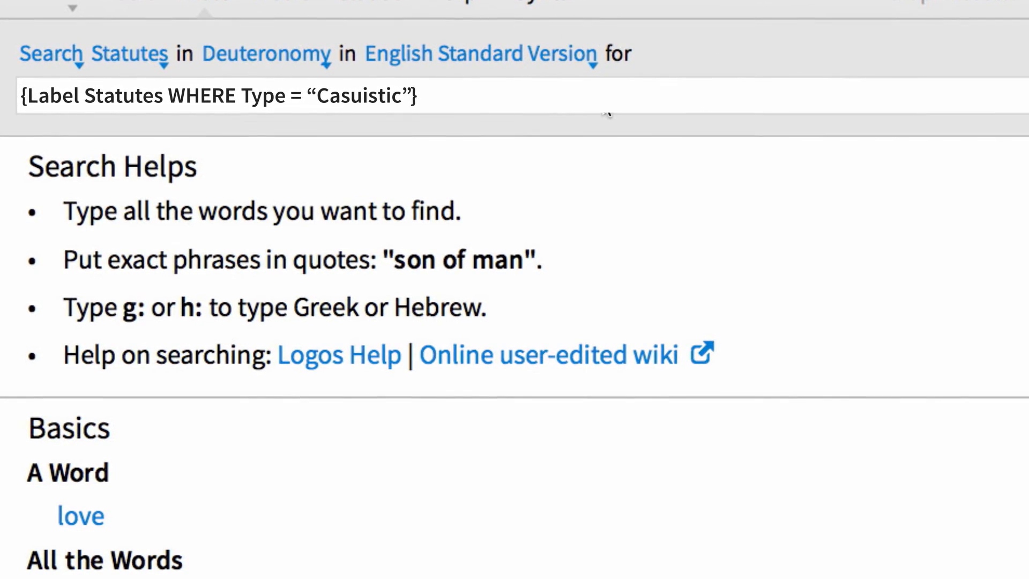
key(Return)
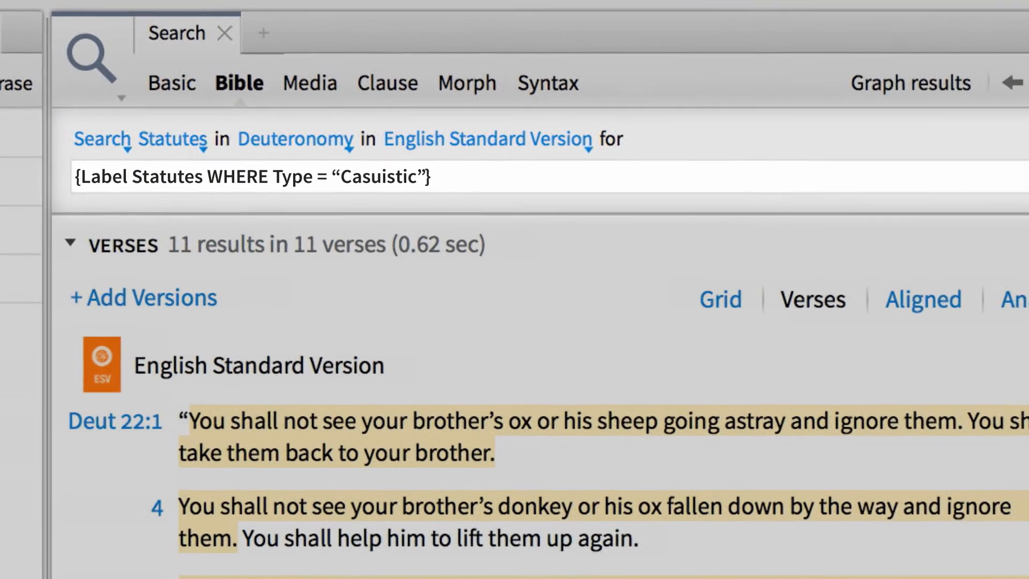
text(AND  )
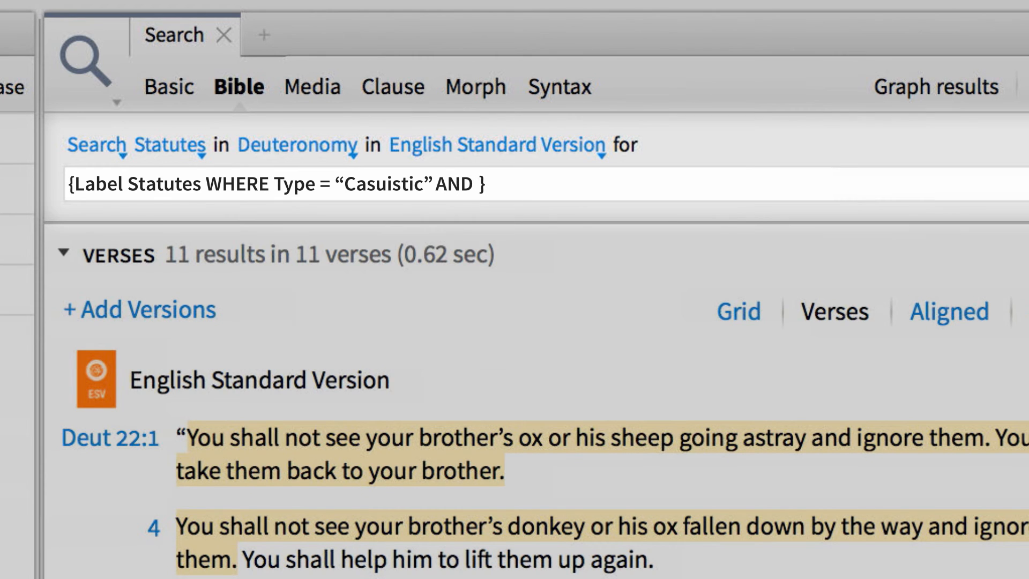
text(Deca)
text(logue = 7)
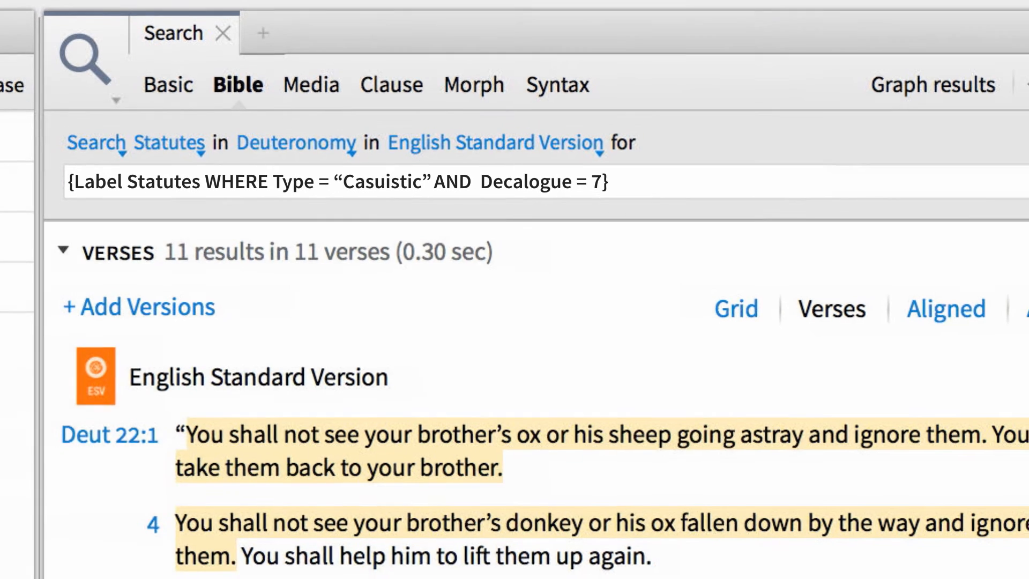
Step: Re-run the query with AND Decalogue = 7, leaving Deut 22:22 and 22:30
key(Return)
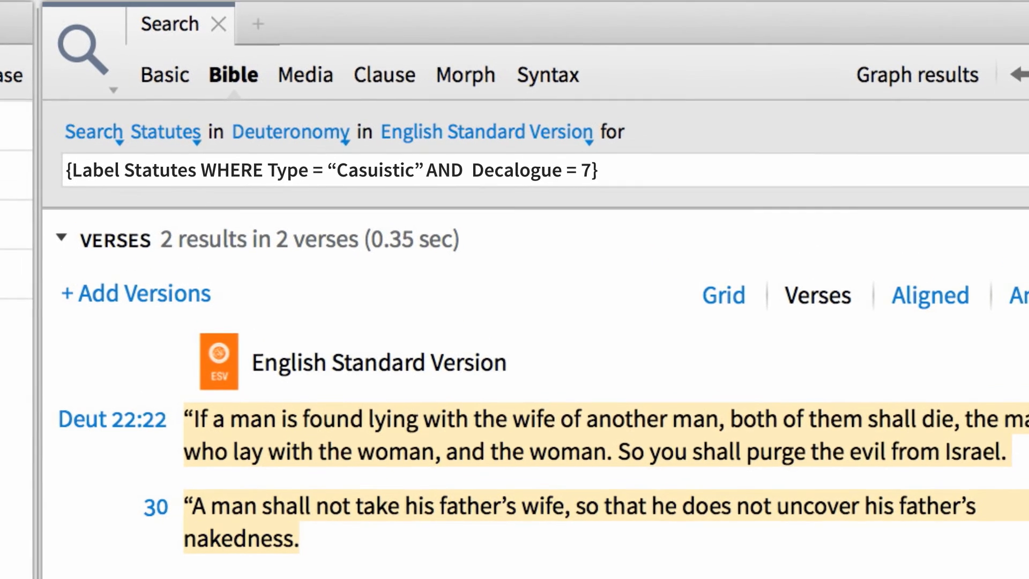
Step: Change Decalogue to 10 and prefix <Sense virgin>, finding Deut 22:23 and 22:28
key(BackSpace)
text(10)
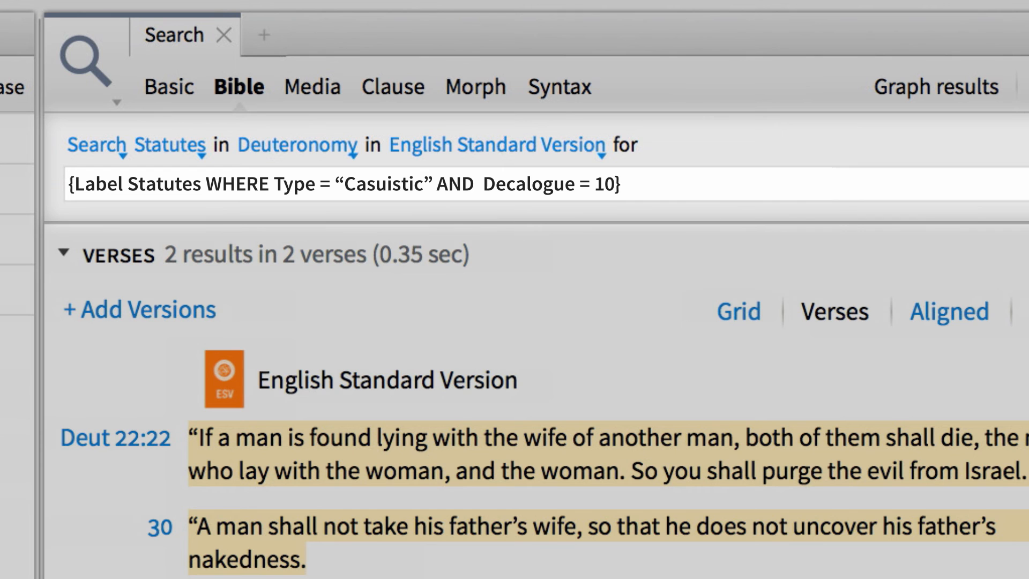
text(<Sense )
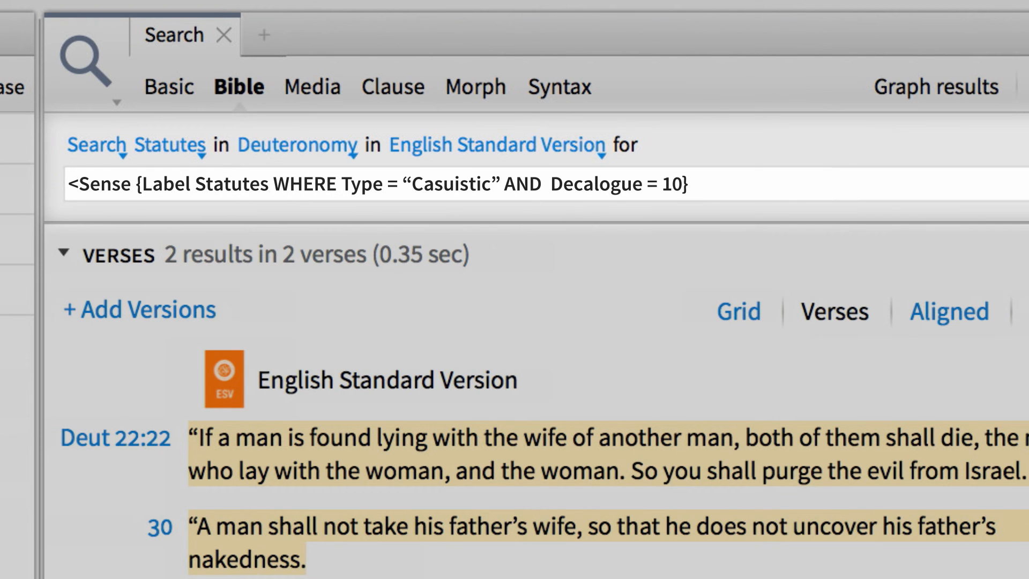
text(virgin>)
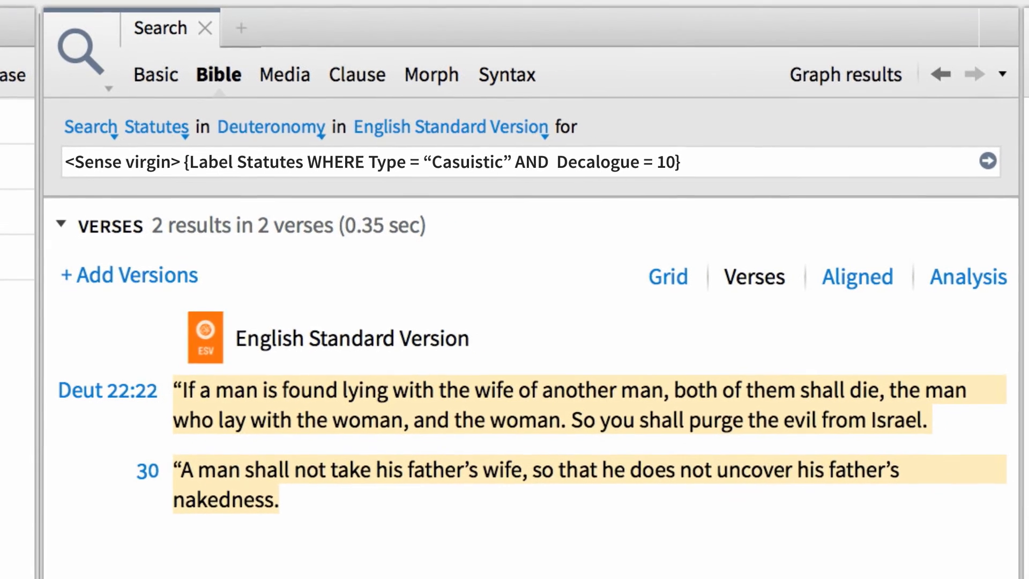
key(Return)
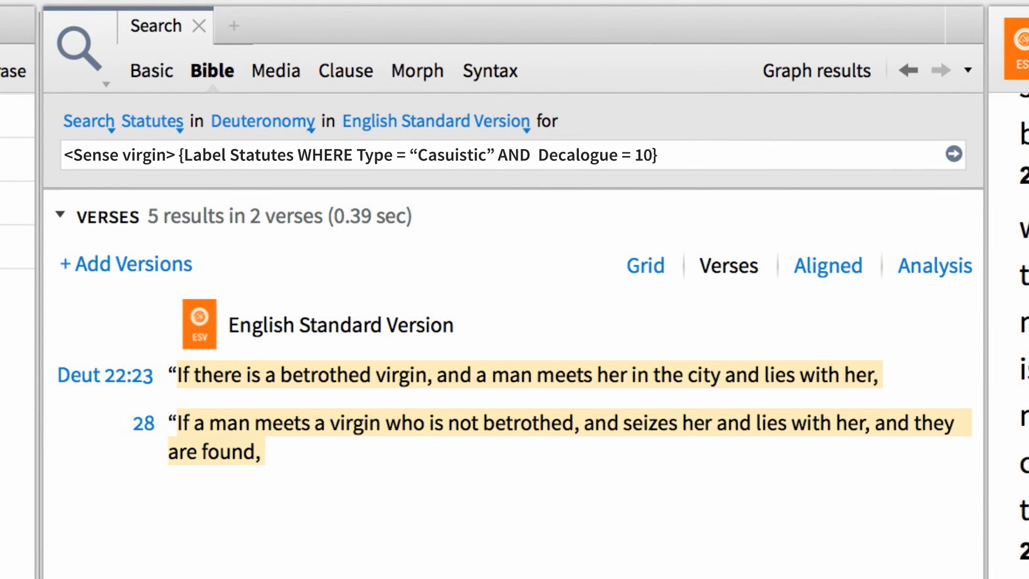